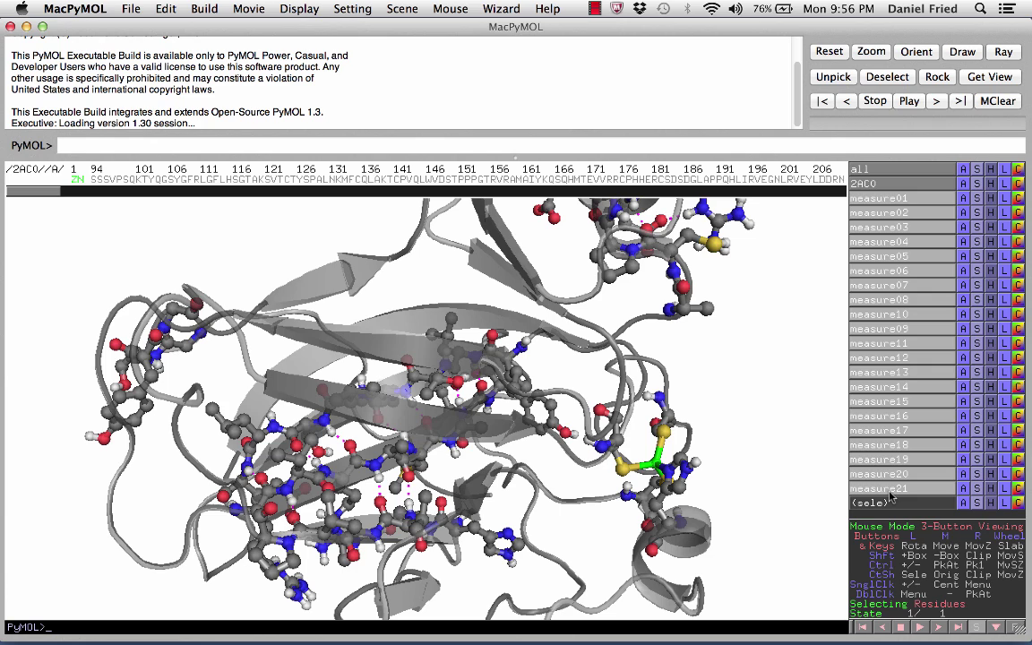
Disable the measure01–measure21 distance objects so only the 2AC0 protein remains visible.
drag(879, 198, 891, 495)
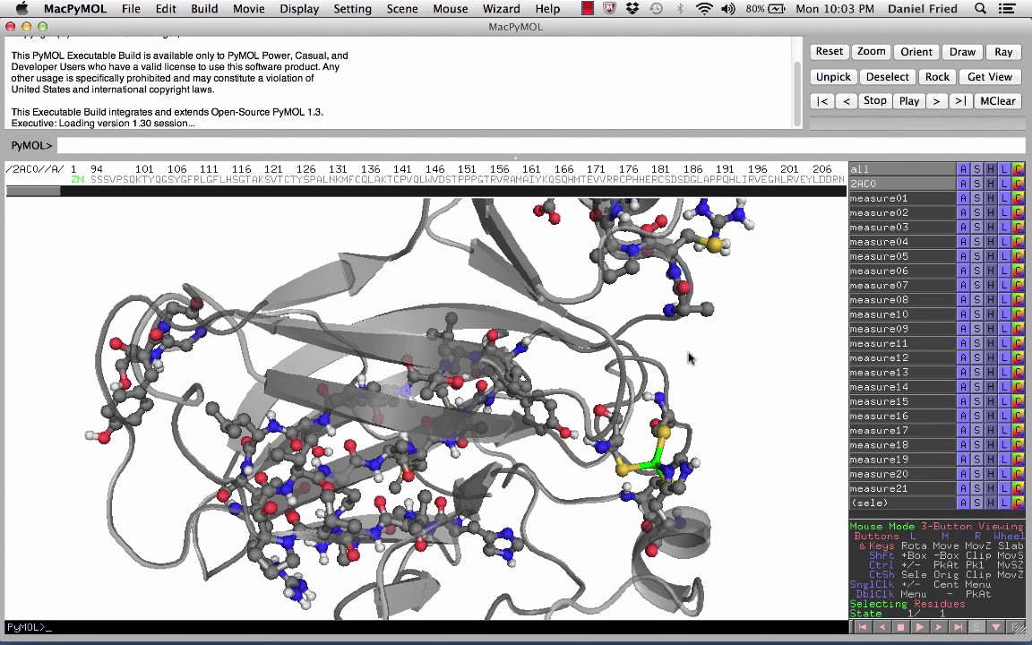
click(500, 9)
click(502, 45)
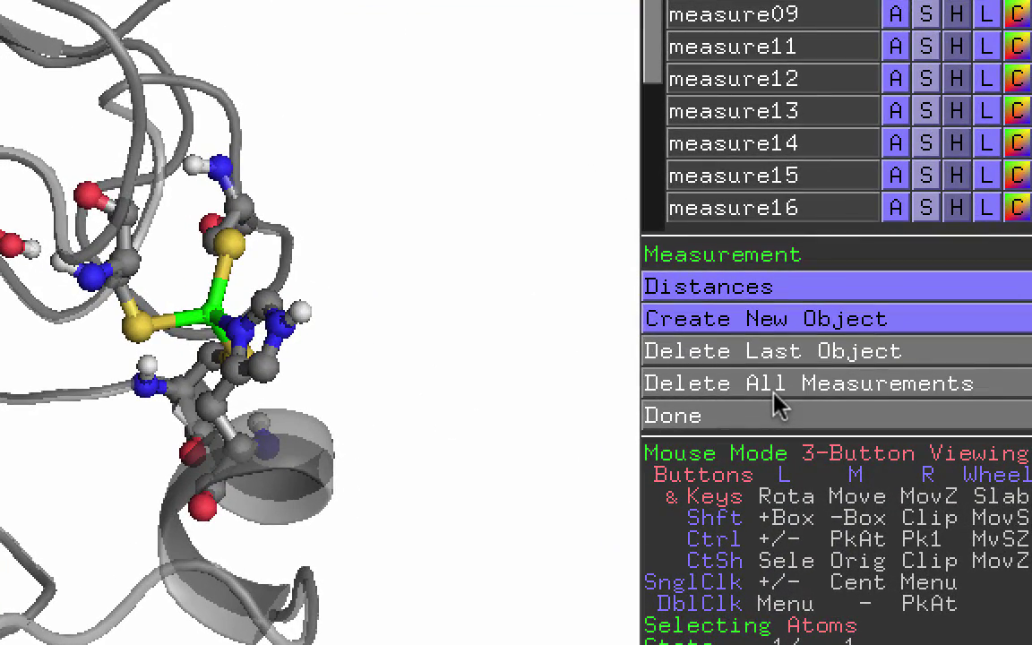
click(770, 416)
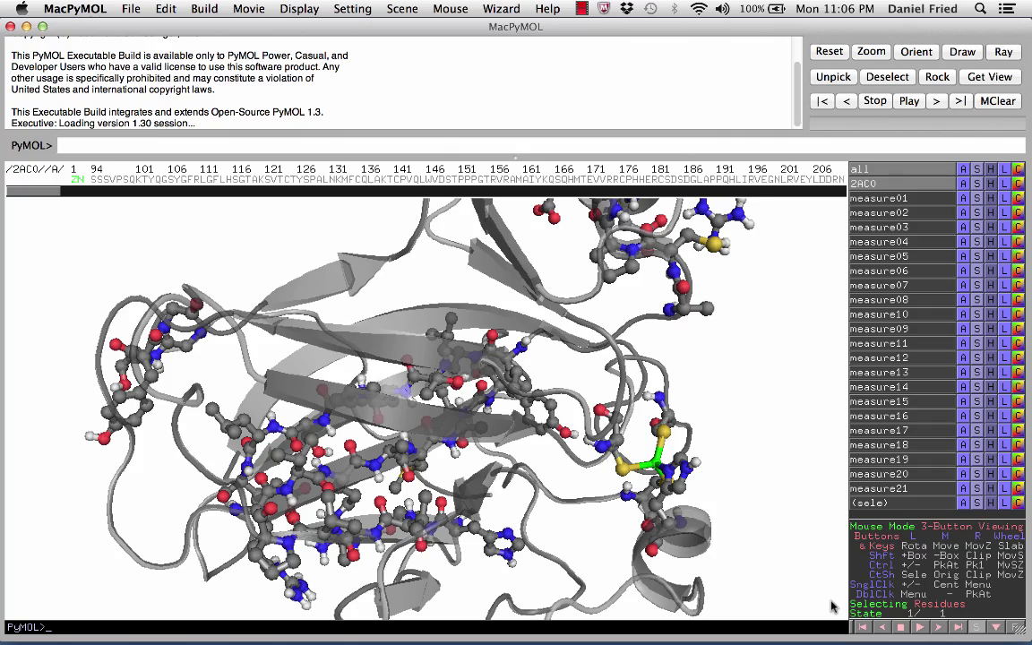
Rotate and zoom in on the central region, then select alanine 159.
drag(307, 369, 441, 405)
right_drag(440, 404, 480, 435)
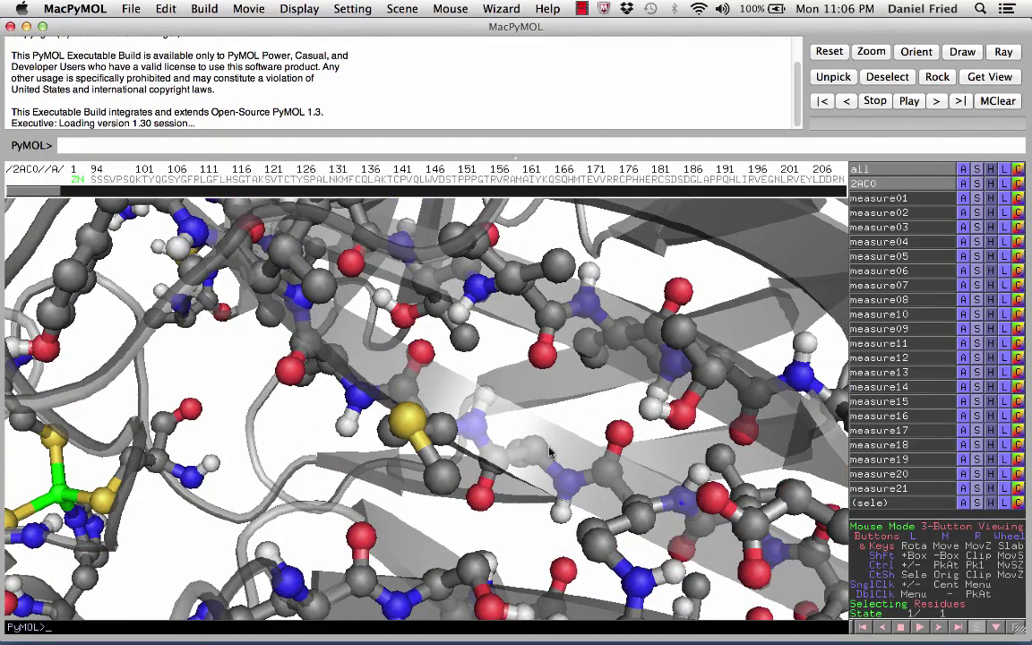
click(484, 416)
drag(394, 362, 430, 395)
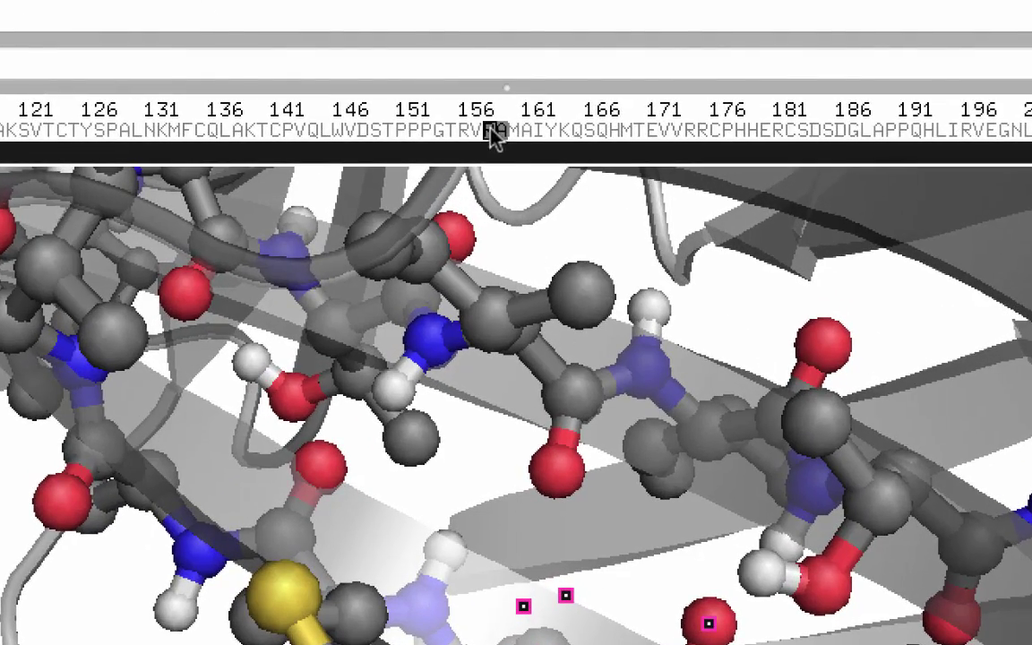
Select sequence residues from arginine 158 onward, adding AIYK and extending to the sequence end.
drag(489, 126, 520, 130)
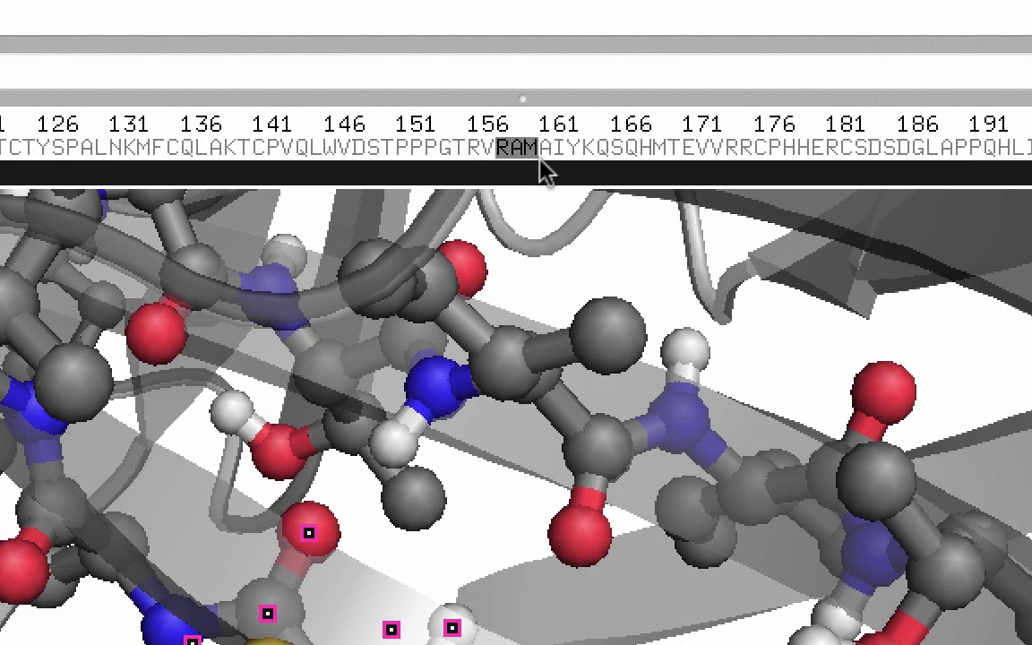
drag(544, 154, 423, 163)
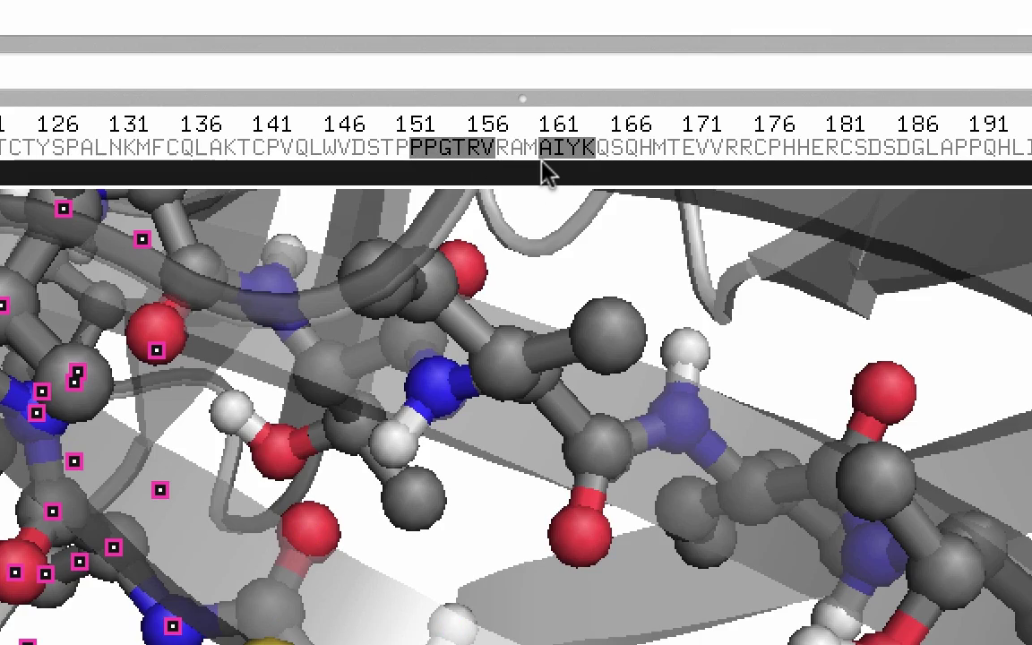
drag(541, 162, 1031, 158)
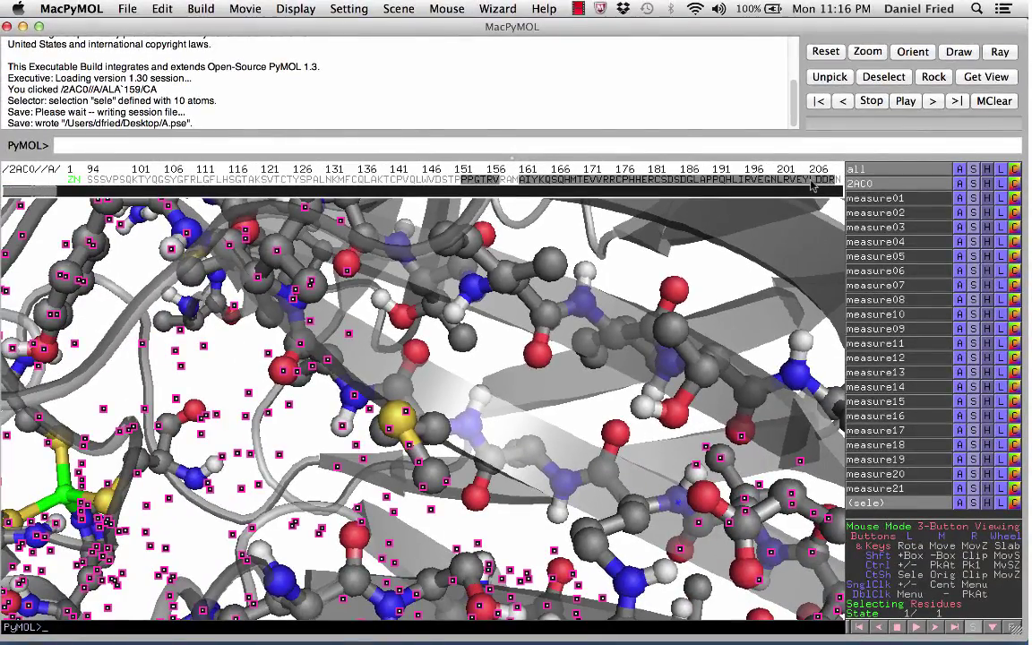
Add residues 94–151 to the selection and hide everything in it, leaving only residues 158–160.
drag(414, 168, 609, 179)
drag(106, 184, 82, 185)
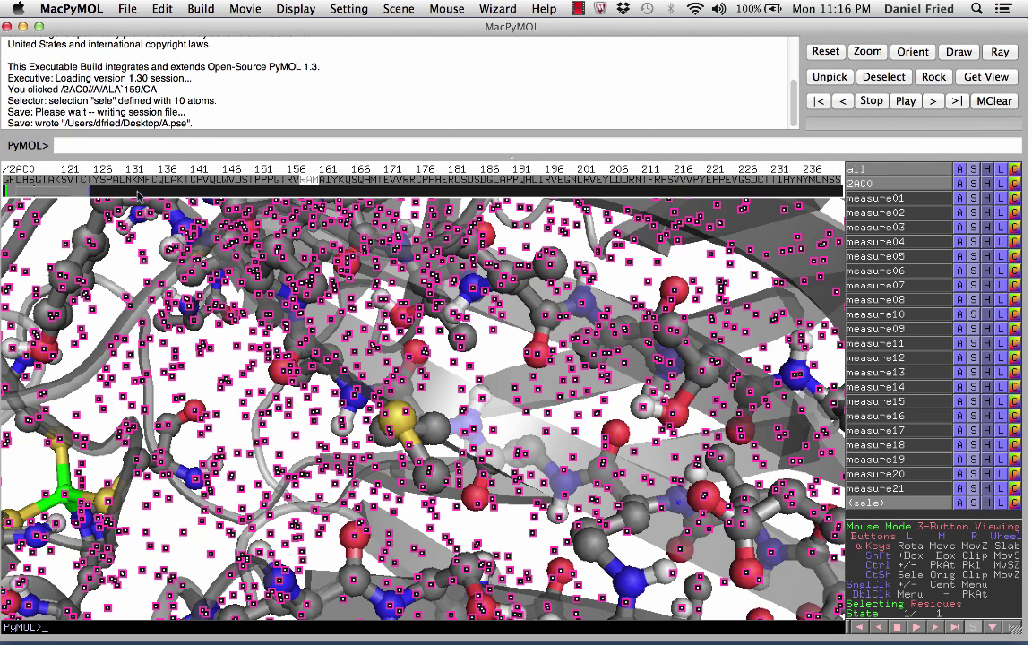
right_click(366, 181)
mouse_move(367, 255)
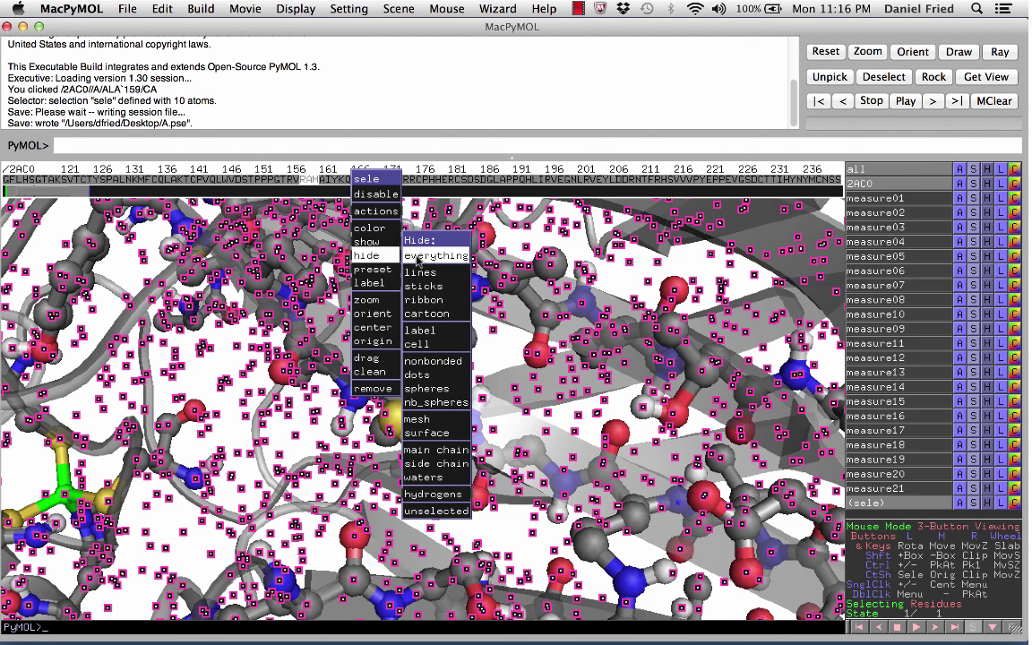
click(417, 257)
click(453, 315)
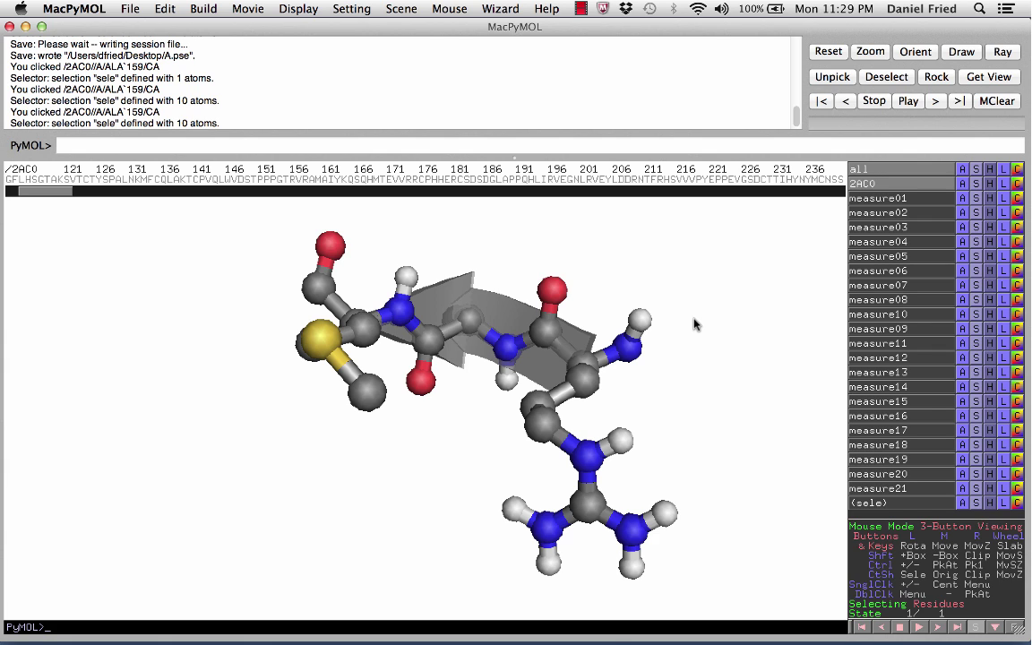
Set picking to atoms and colour alanine 159's alpha carbon green.
click(939, 596)
click(938, 598)
click(938, 605)
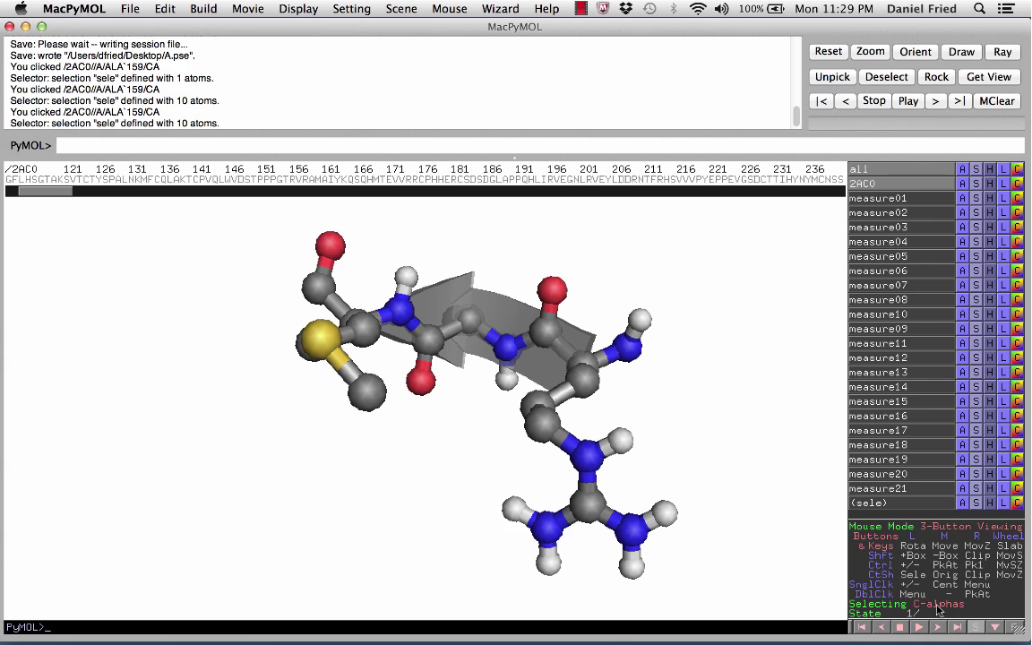
click(469, 321)
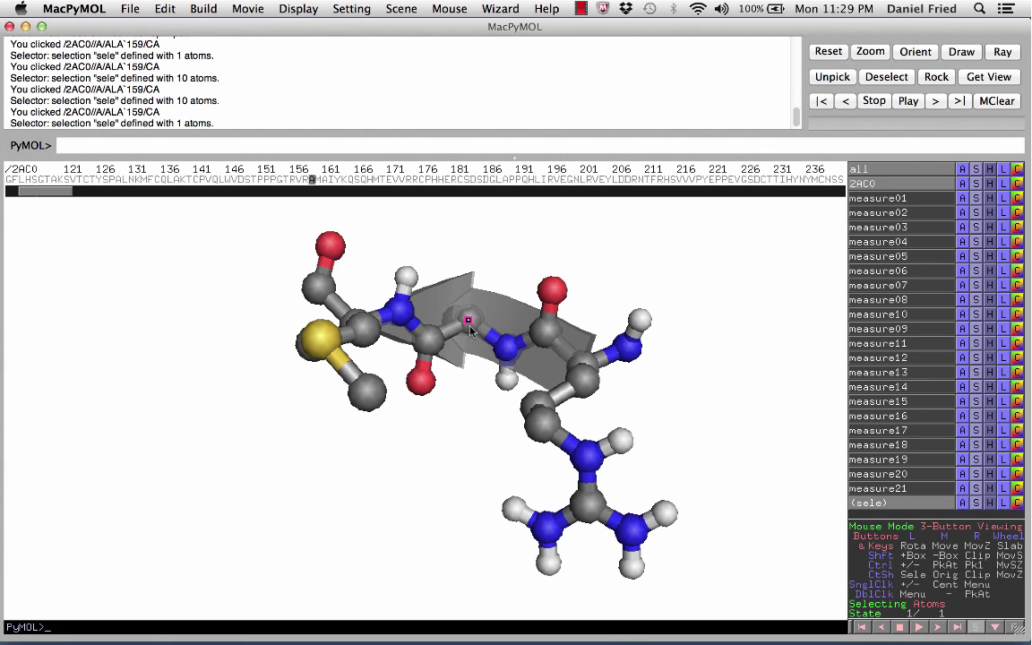
right_click(469, 327)
mouse_move(474, 369)
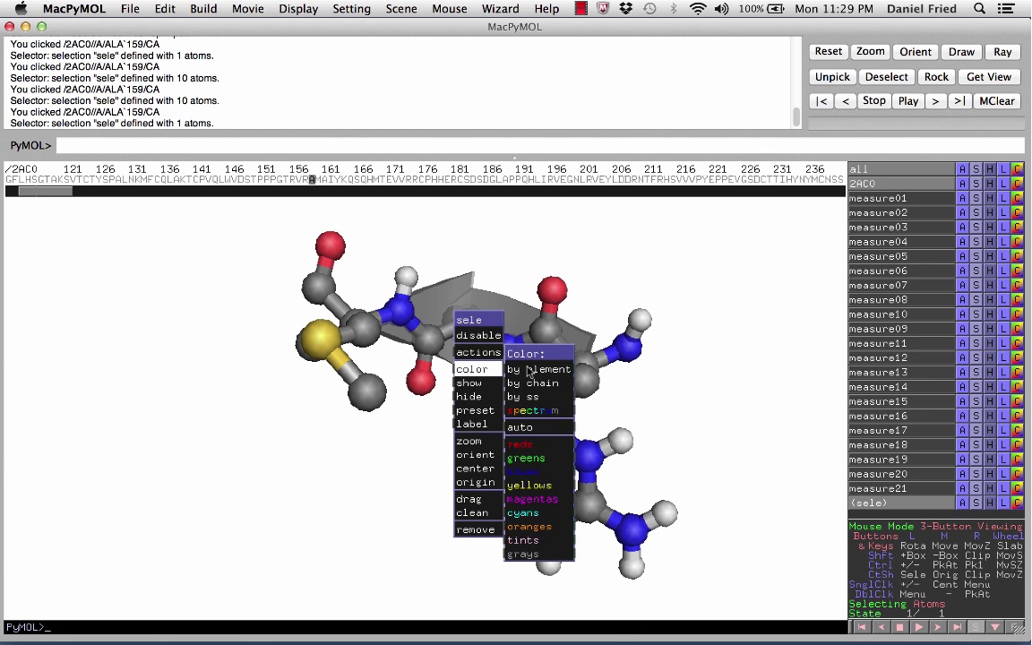
mouse_move(538, 458)
click(587, 457)
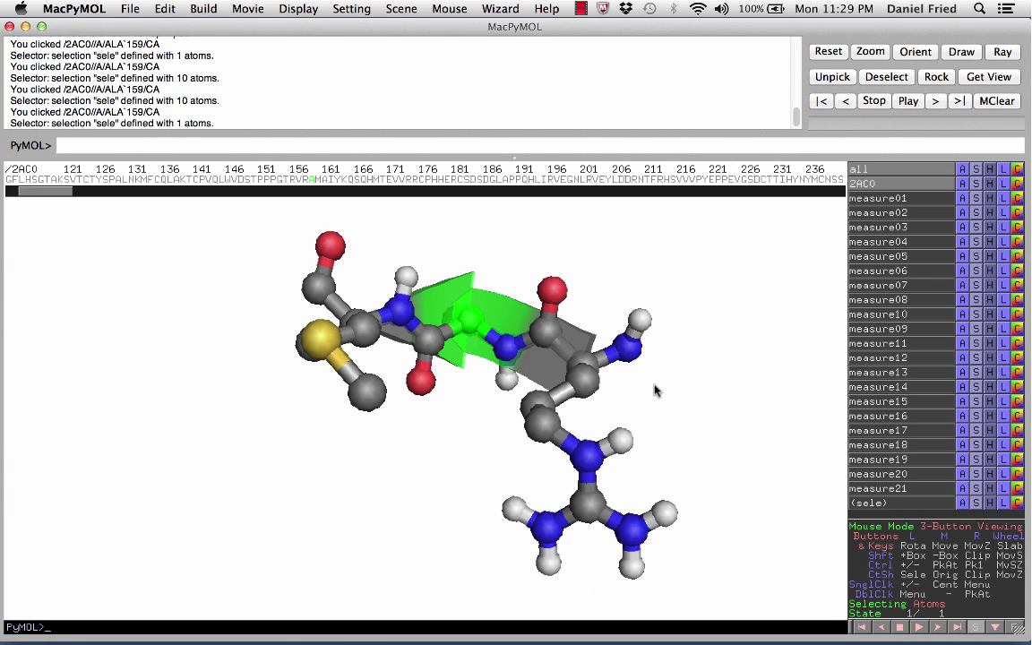
Set picking to residues and show alanine 159 as sticks and spheres.
click(942, 607)
click(942, 606)
right_click(943, 606)
click(476, 331)
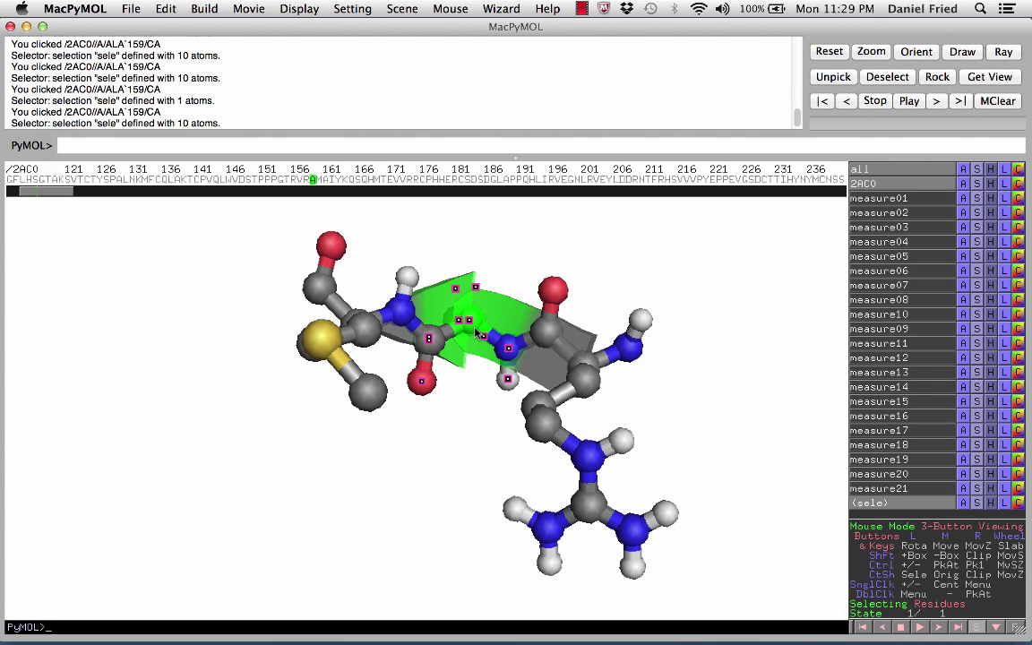
right_click(475, 332)
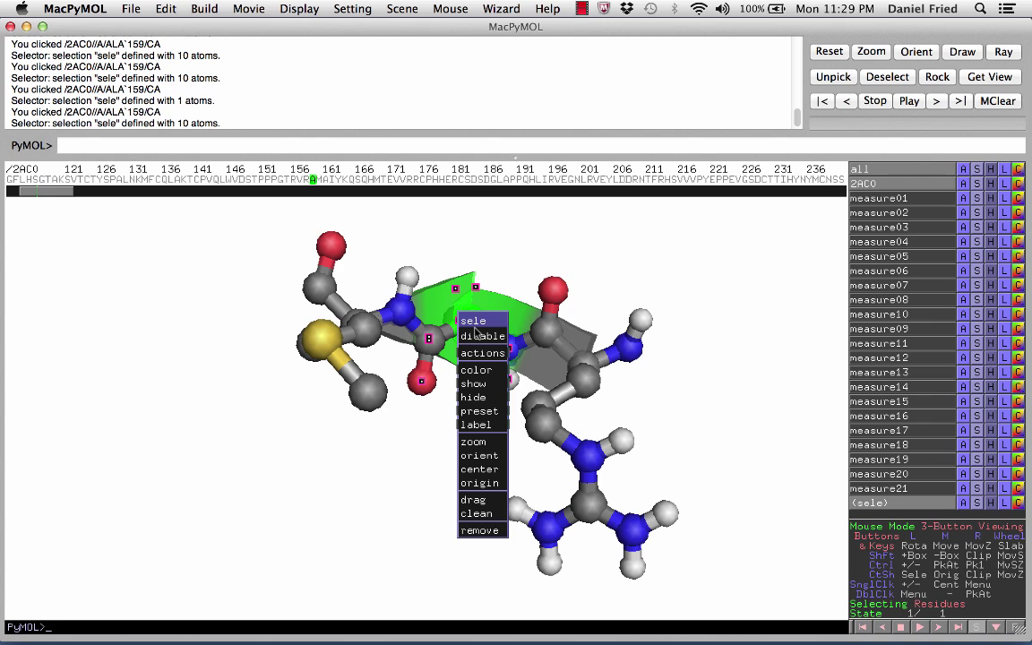
mouse_move(472, 383)
click(547, 414)
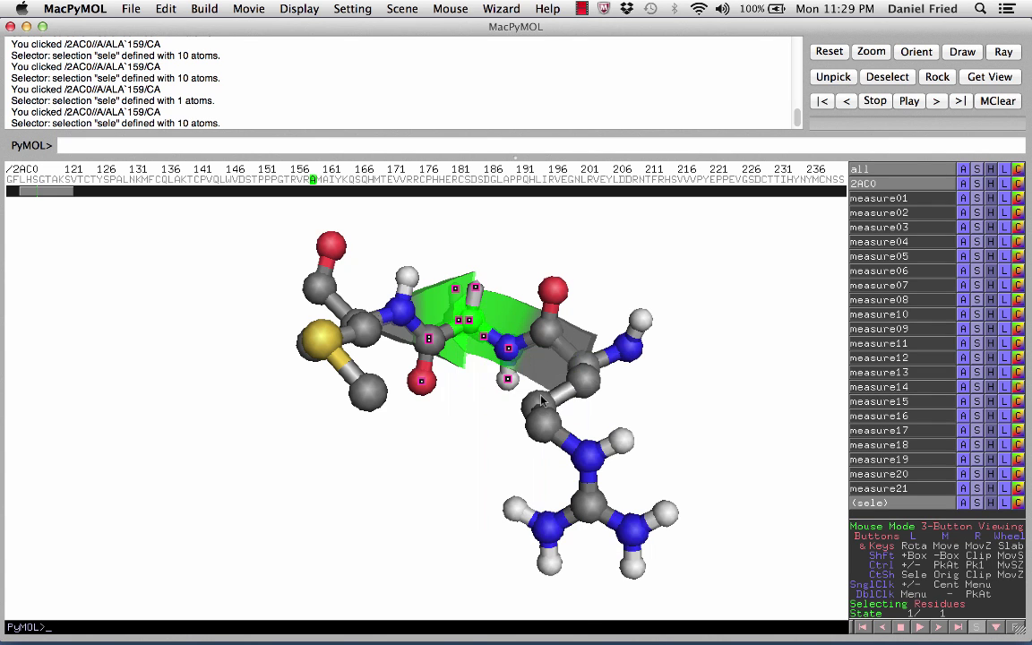
right_click(471, 327)
mouse_move(483, 381)
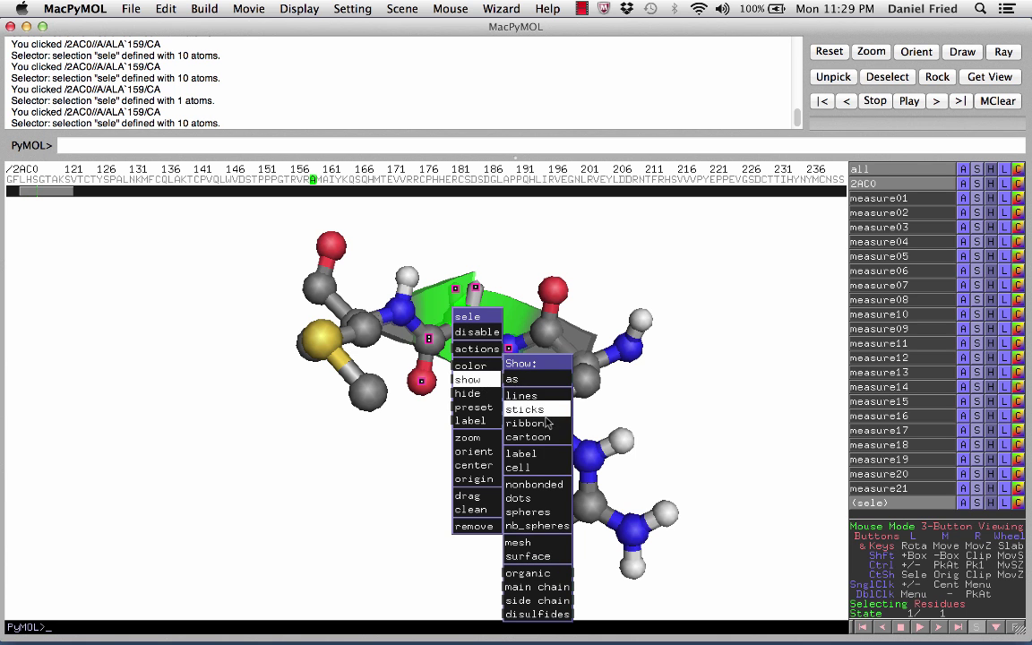
click(543, 521)
mouse_move(674, 329)
mouse_down()
mouse_move(579, 421)
mouse_move(414, 379)
mouse_move(433, 309)
mouse_move(424, 408)
mouse_up()
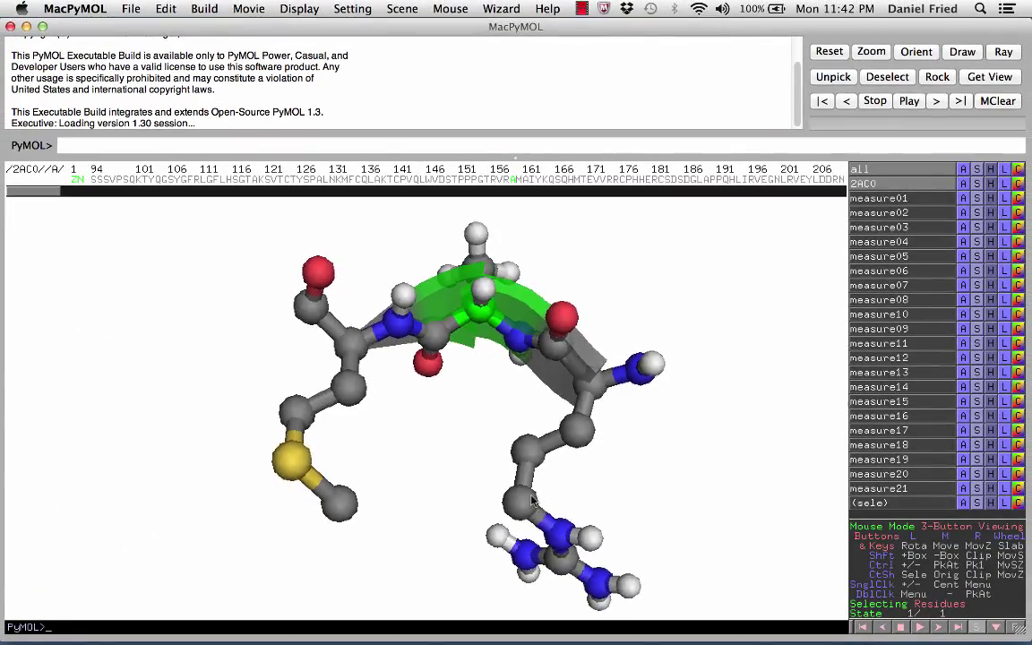
Rotate the fragment so the lower residue swings up, viewing the green alanine from another side.
drag(293, 216, 381, 606)
drag(448, 466, 504, 430)
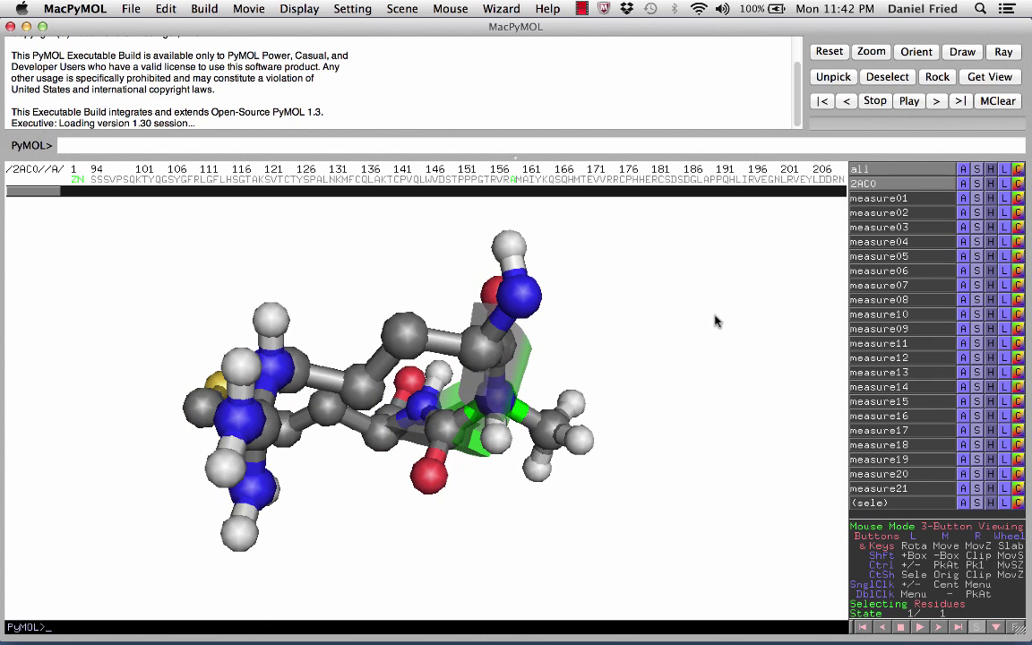
Hide the side chains of arginine 158 and methionine 160, then clear the selection.
drag(677, 277, 752, 324)
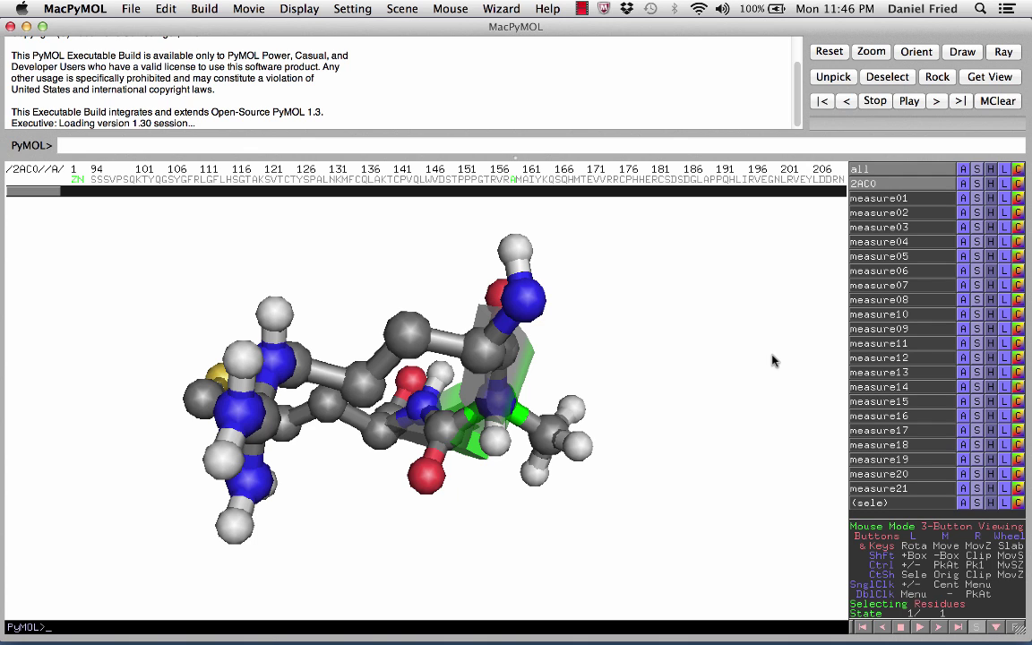
click(403, 341)
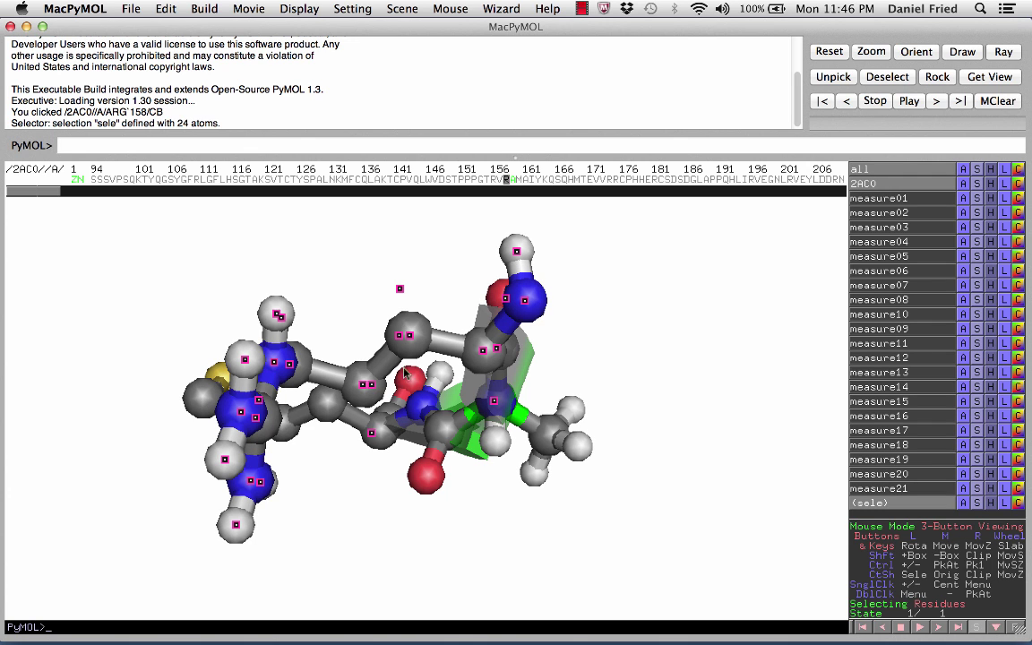
click(301, 375)
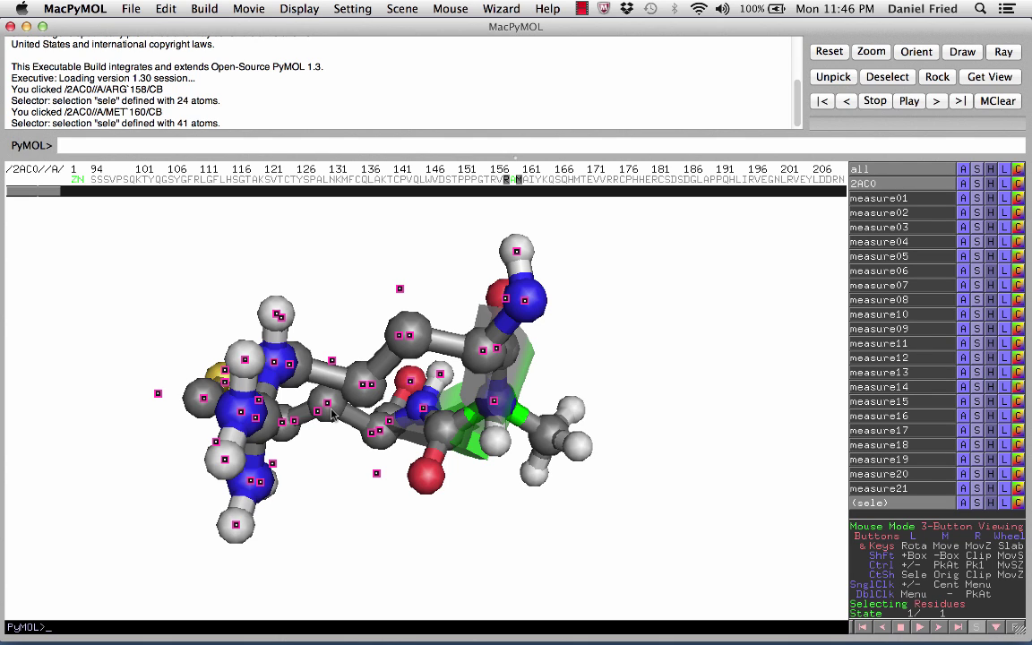
right_click(409, 338)
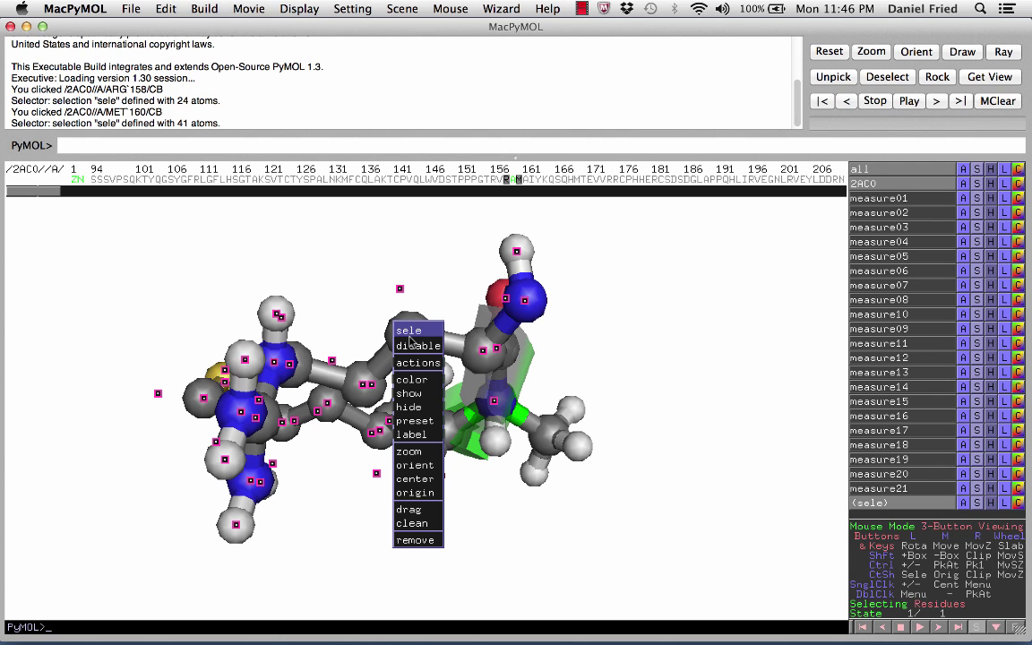
mouse_move(408, 406)
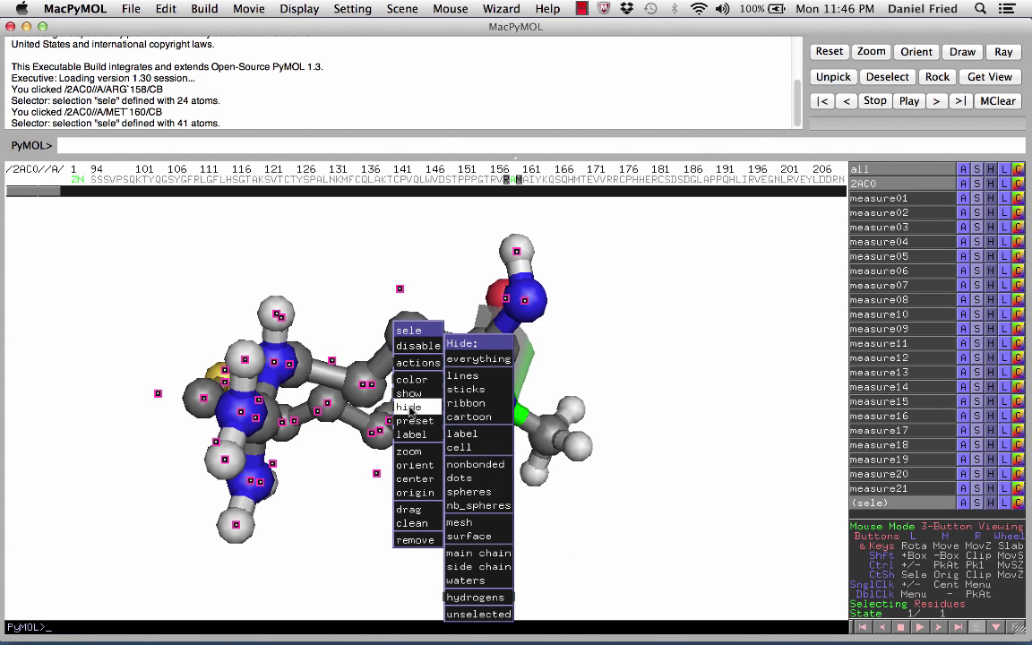
click(482, 568)
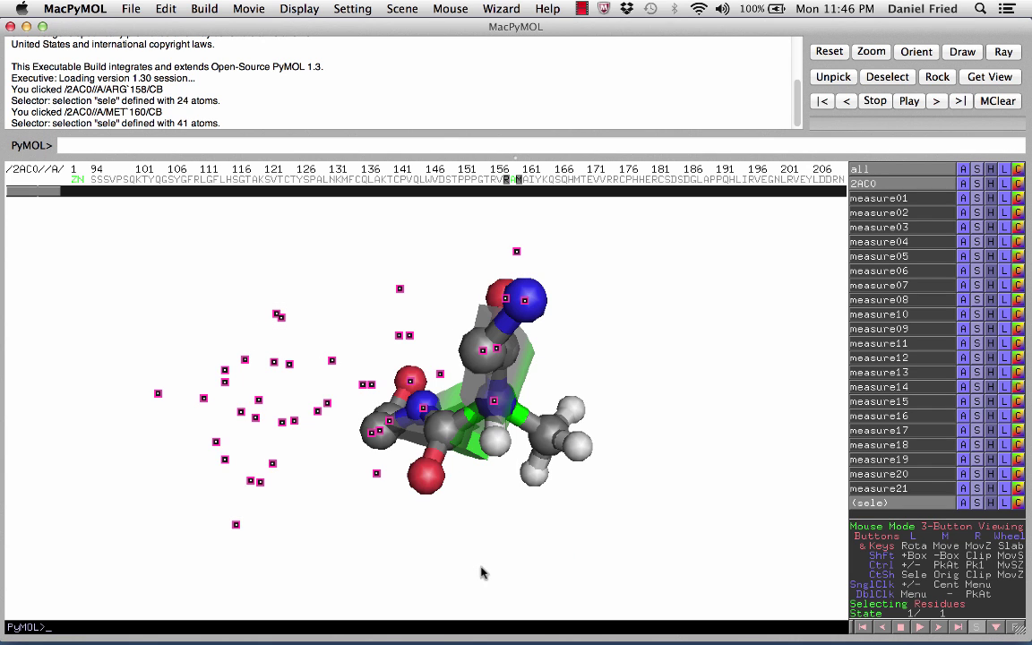
click(647, 395)
drag(647, 396, 454, 422)
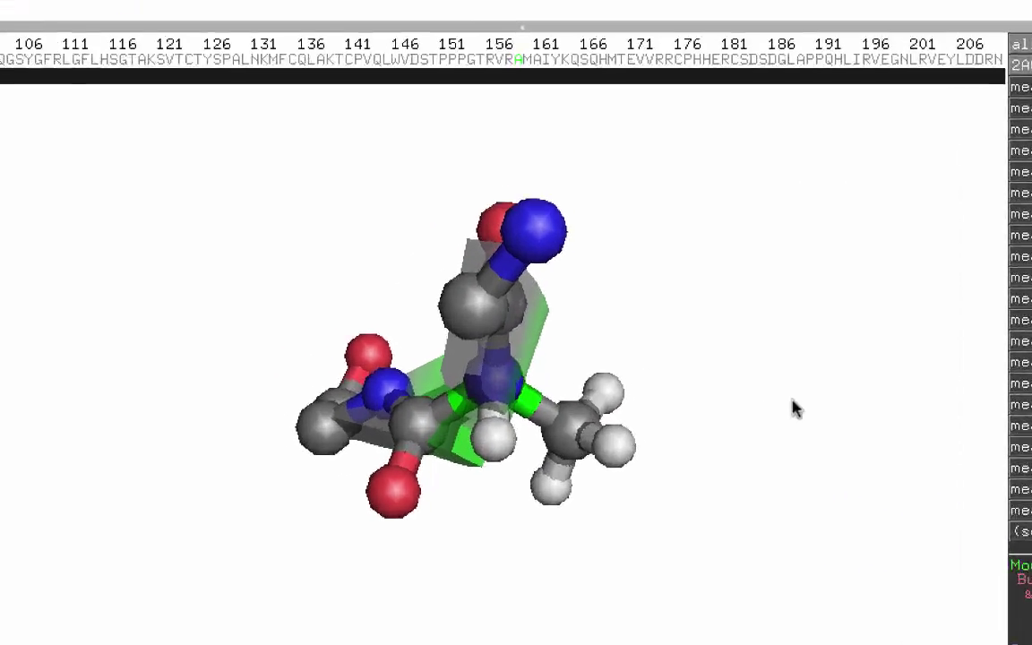
Rotate and pan the isolated alanine fragment to view it from several angles.
drag(696, 429, 484, 364)
drag(445, 288, 271, 268)
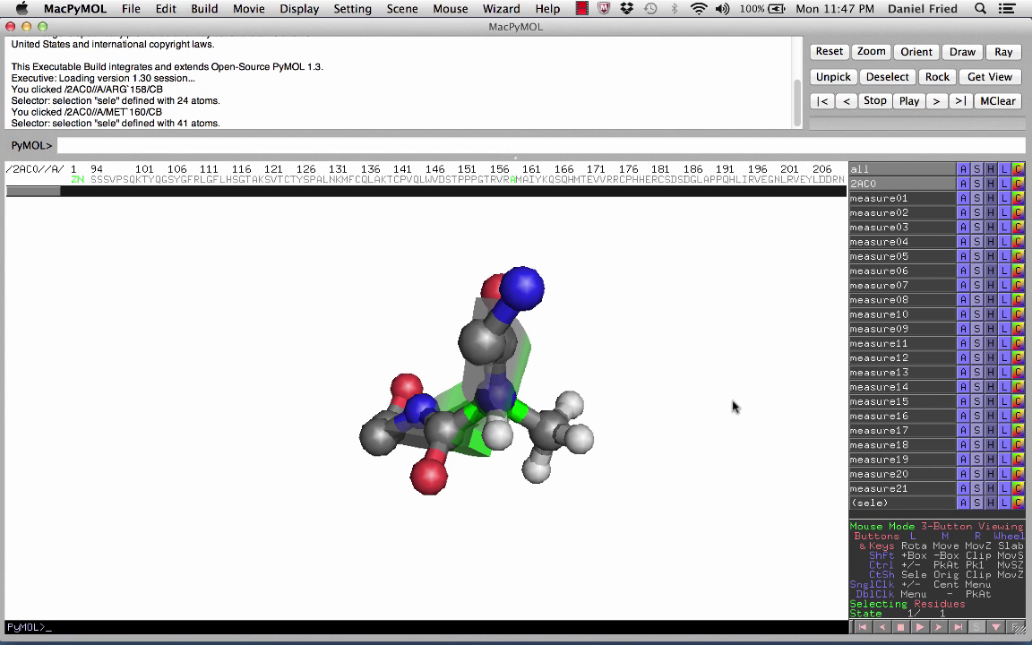
middle_drag(733, 406, 431, 414)
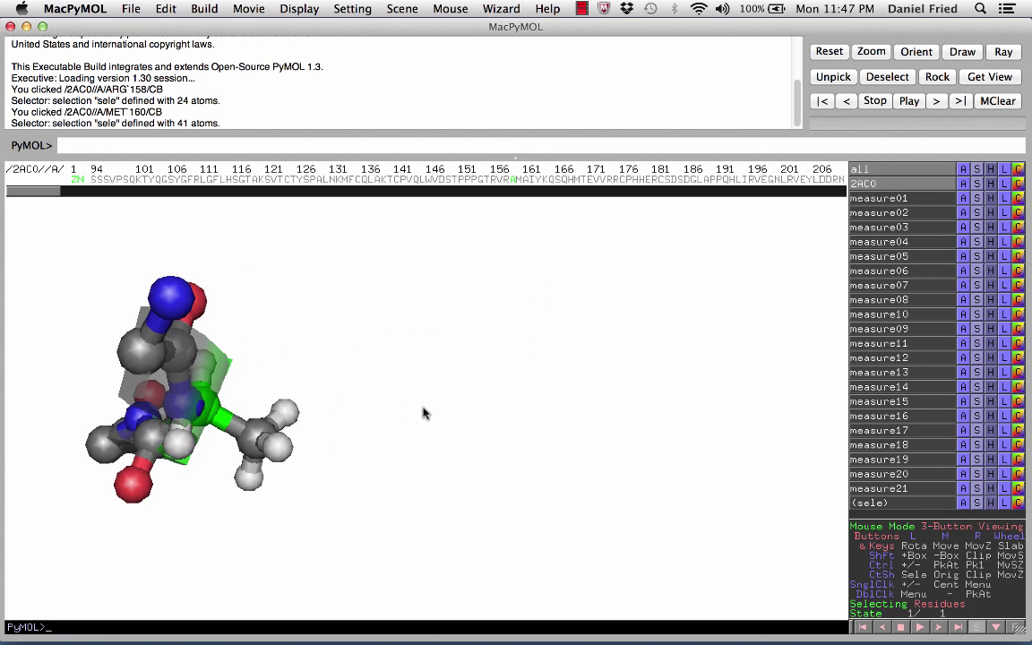
drag(312, 395, 404, 388)
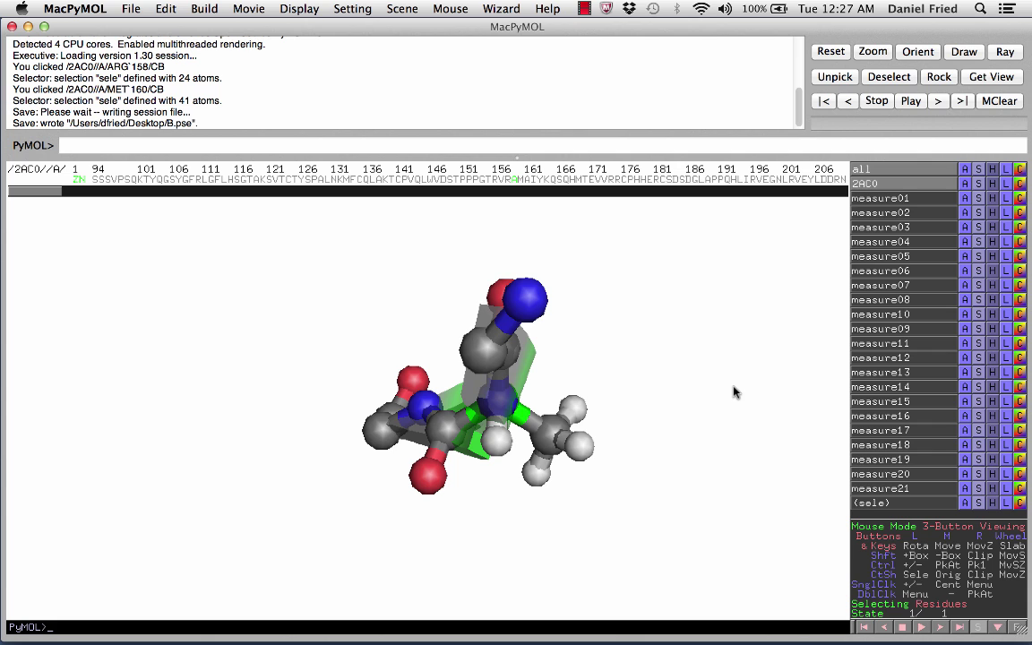
Rotate and pan the alanine fragment to show its methyl group and green cartoon strip from different sides.
drag(459, 436, 528, 436)
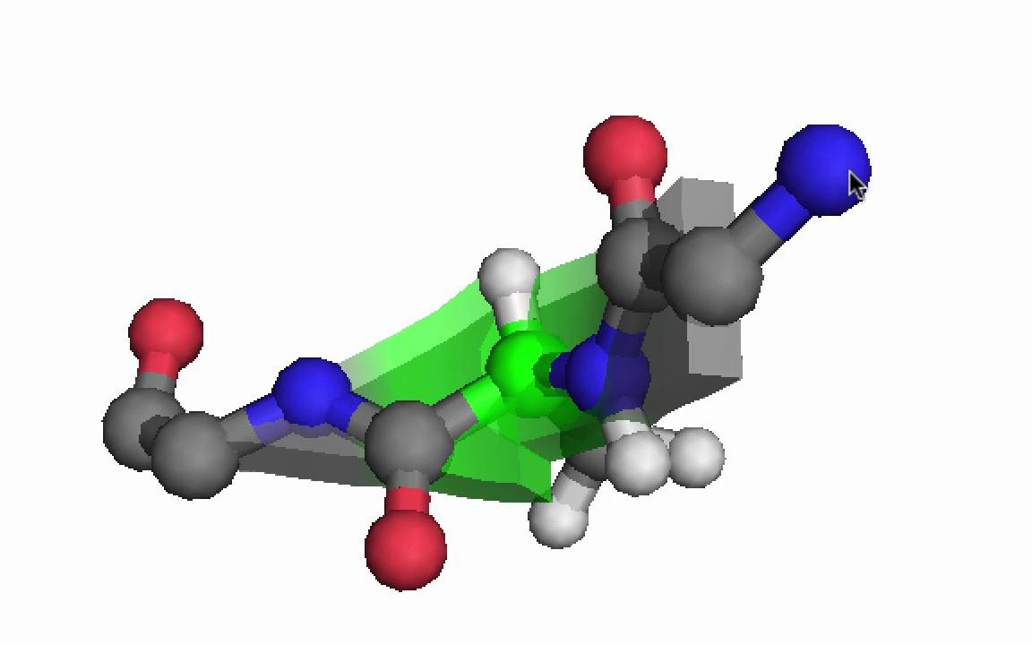
drag(884, 356, 683, 374)
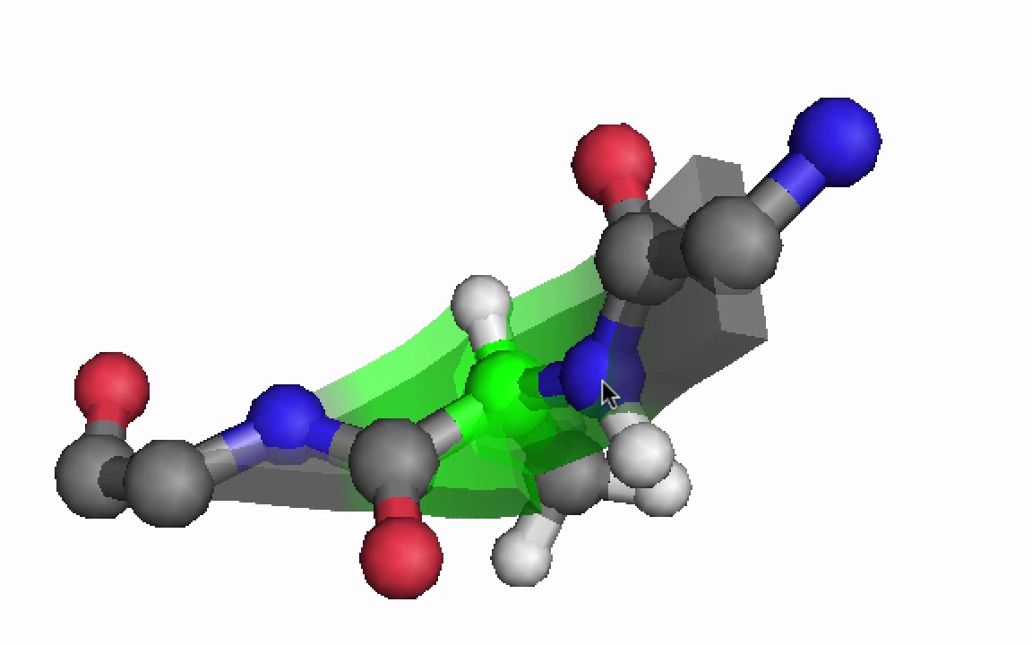
drag(604, 394, 537, 412)
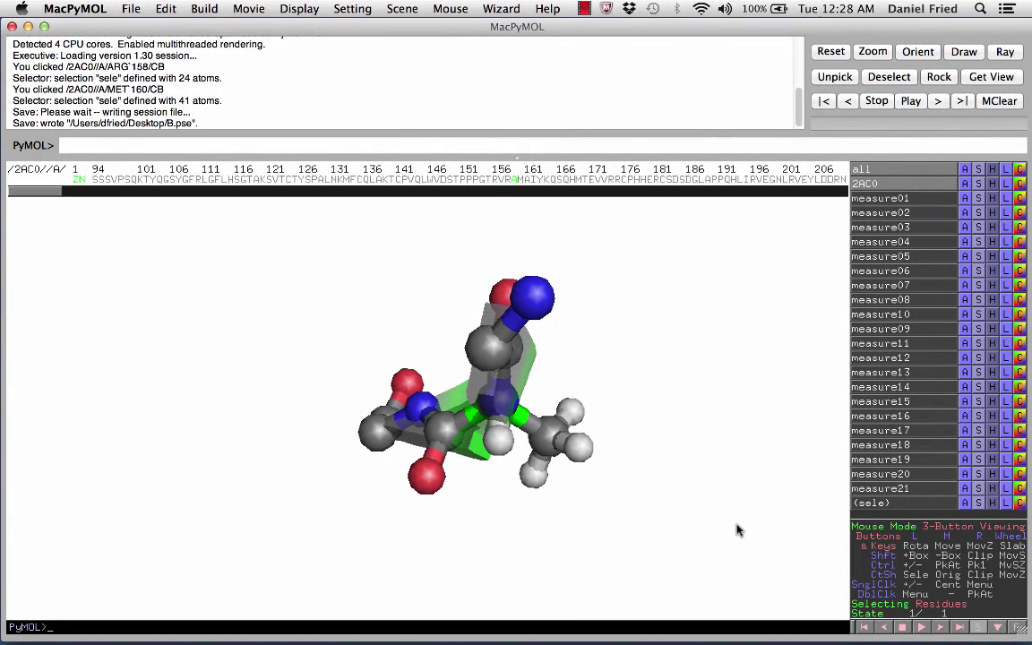
drag(736, 530, 510, 404)
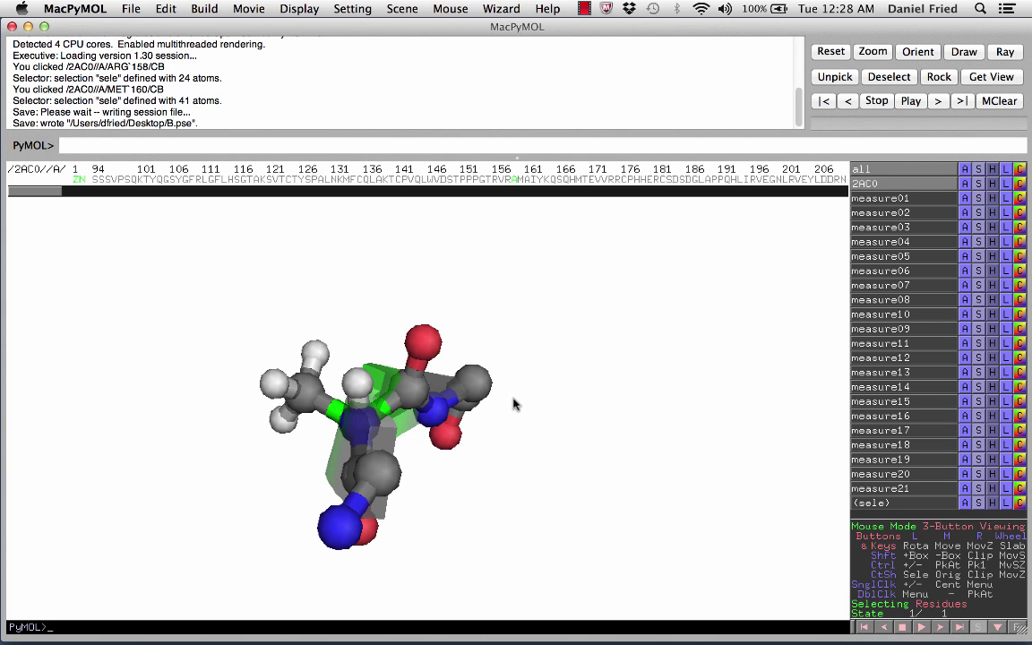
drag(514, 405, 540, 372)
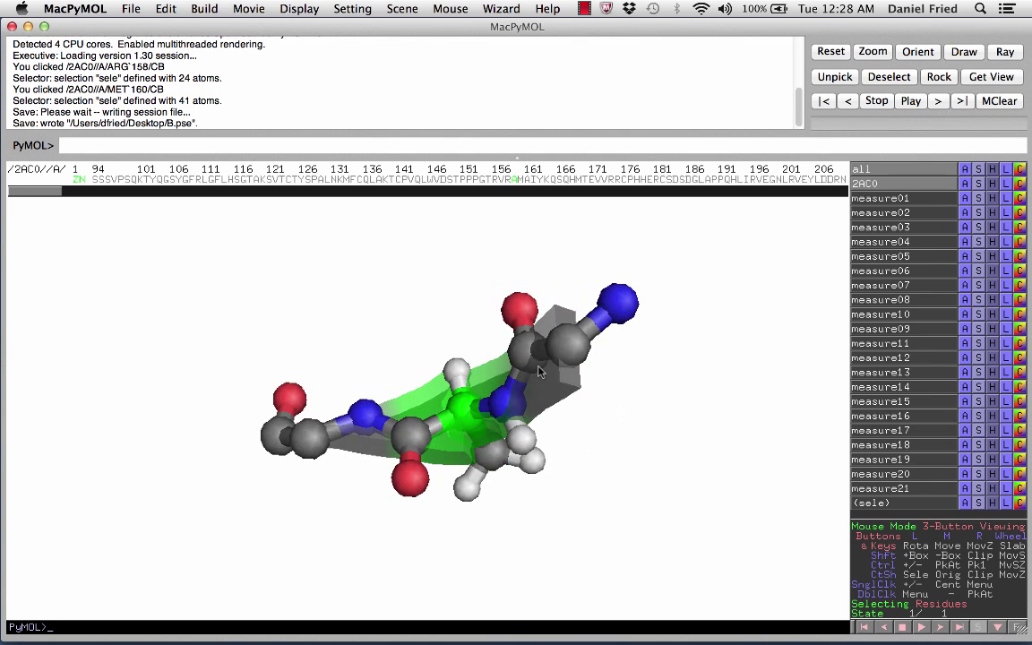
drag(535, 333, 612, 368)
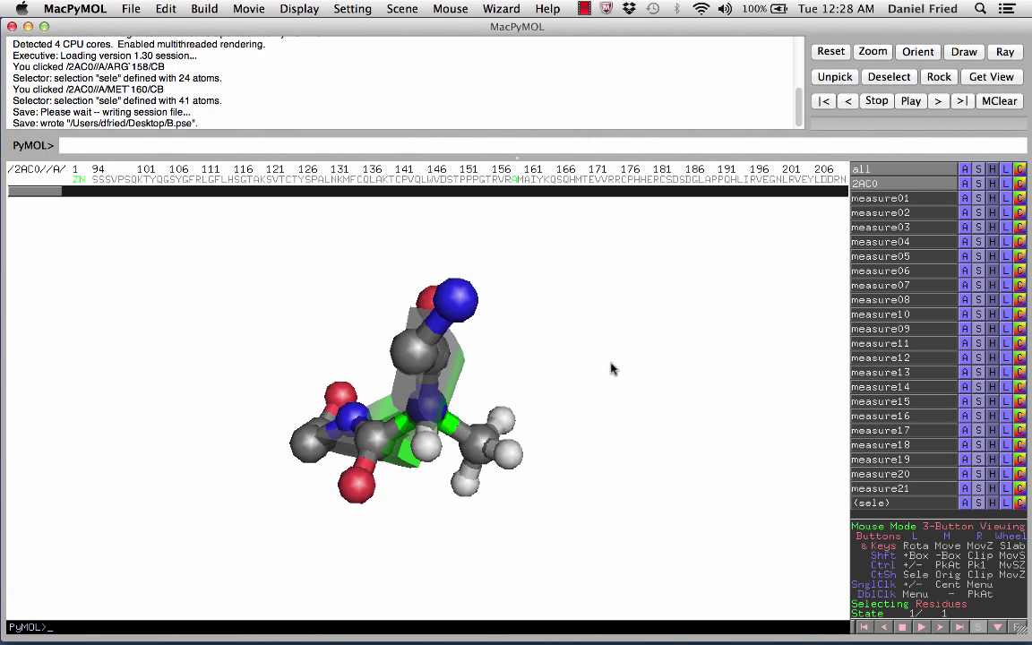
drag(375, 371, 416, 370)
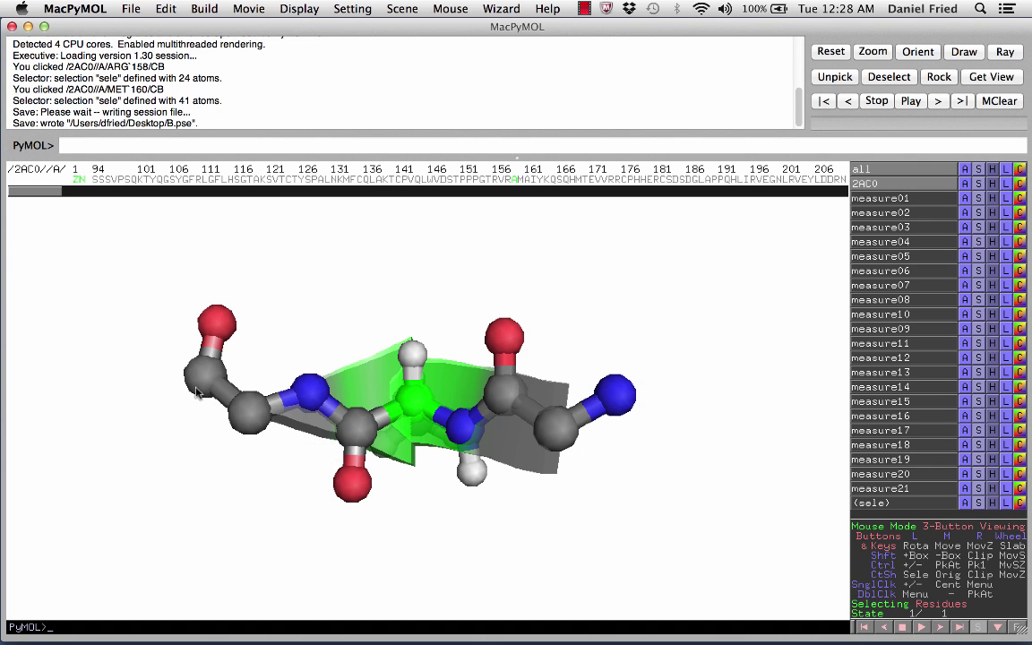
drag(164, 371, 367, 367)
drag(758, 331, 680, 384)
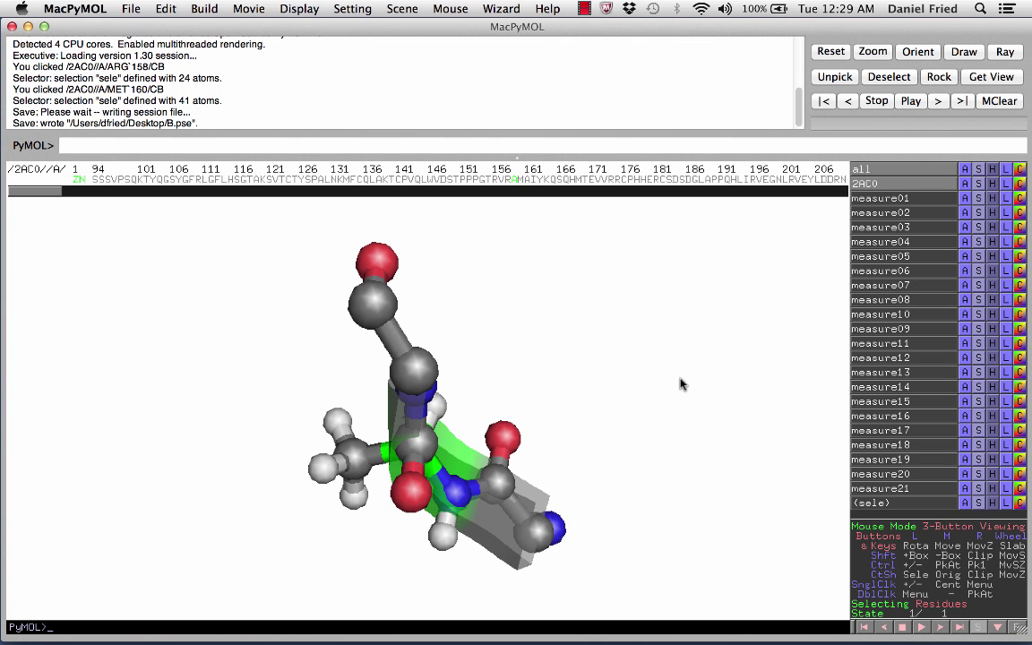
middle_drag(698, 427, 577, 408)
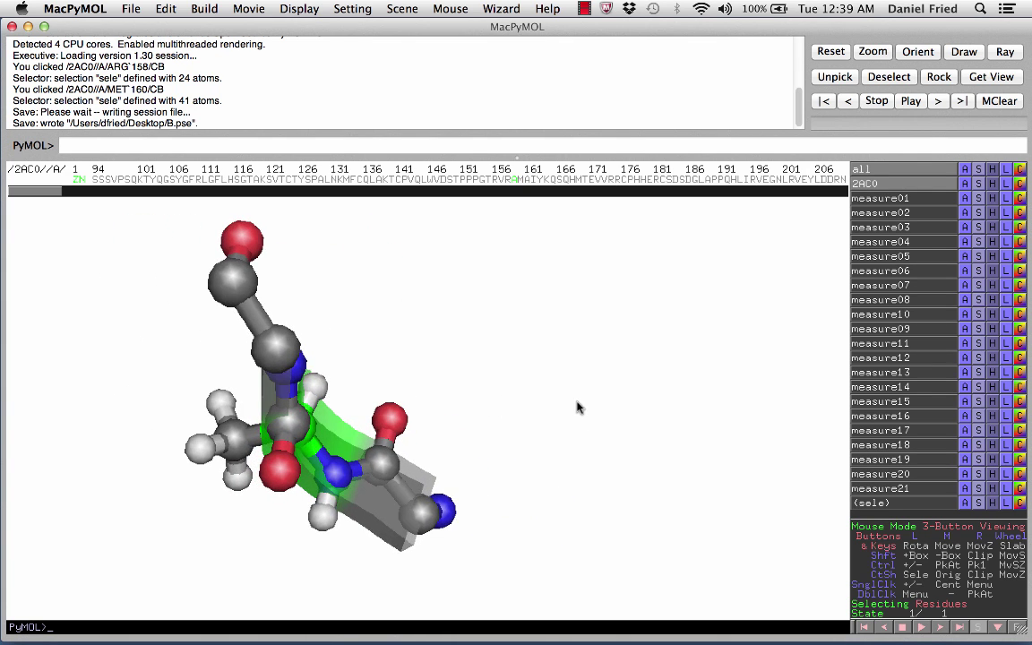
middle_drag(587, 347, 439, 385)
drag(439, 385, 419, 408)
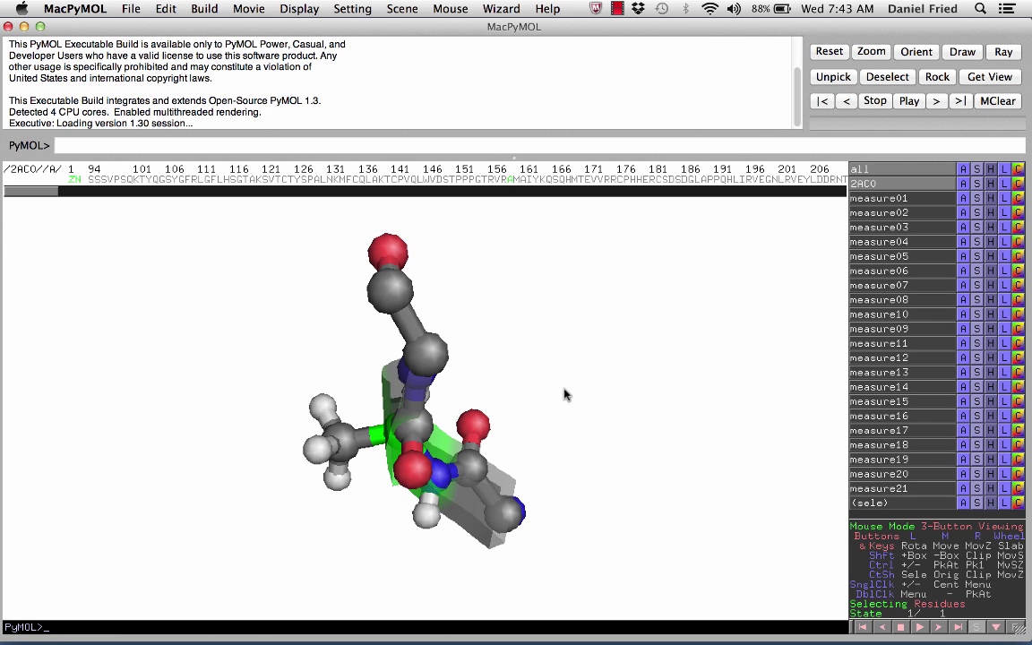
Zoom out, switch picking to molecules, and show the whole 2AC0 protein as cartoon.
right_drag(578, 460, 496, 399)
drag(495, 398, 541, 410)
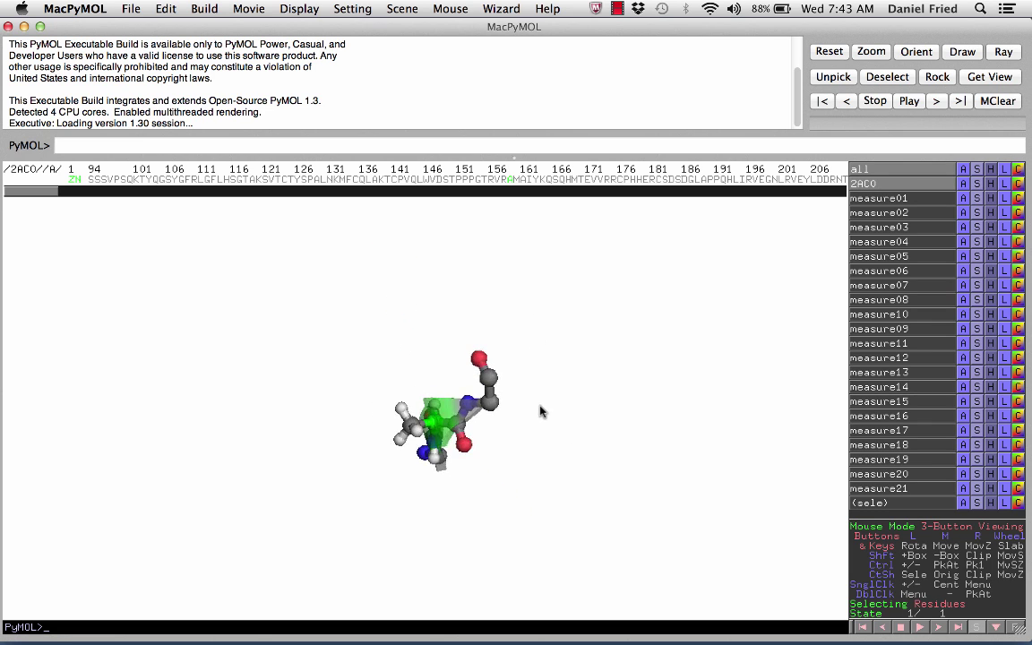
click(942, 608)
click(942, 608)
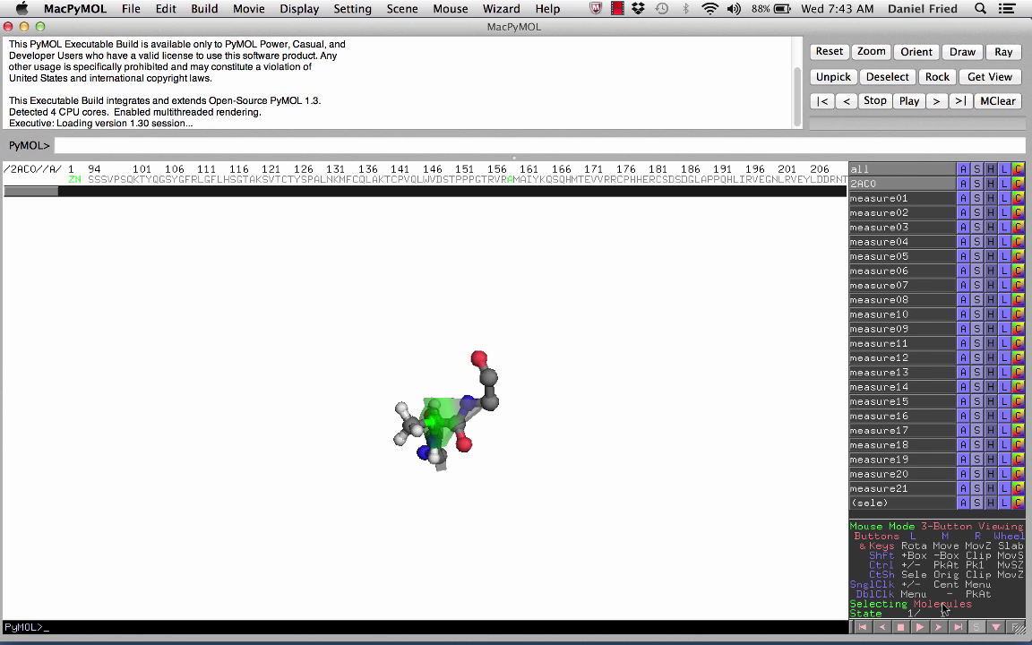
right_click(631, 182)
mouse_move(636, 246)
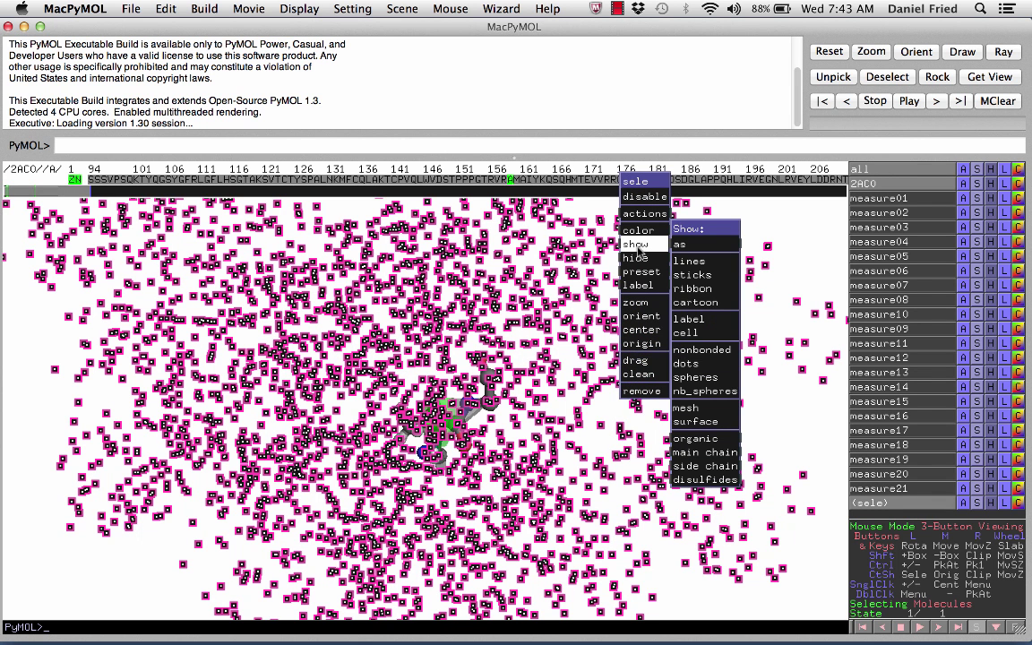
click(705, 308)
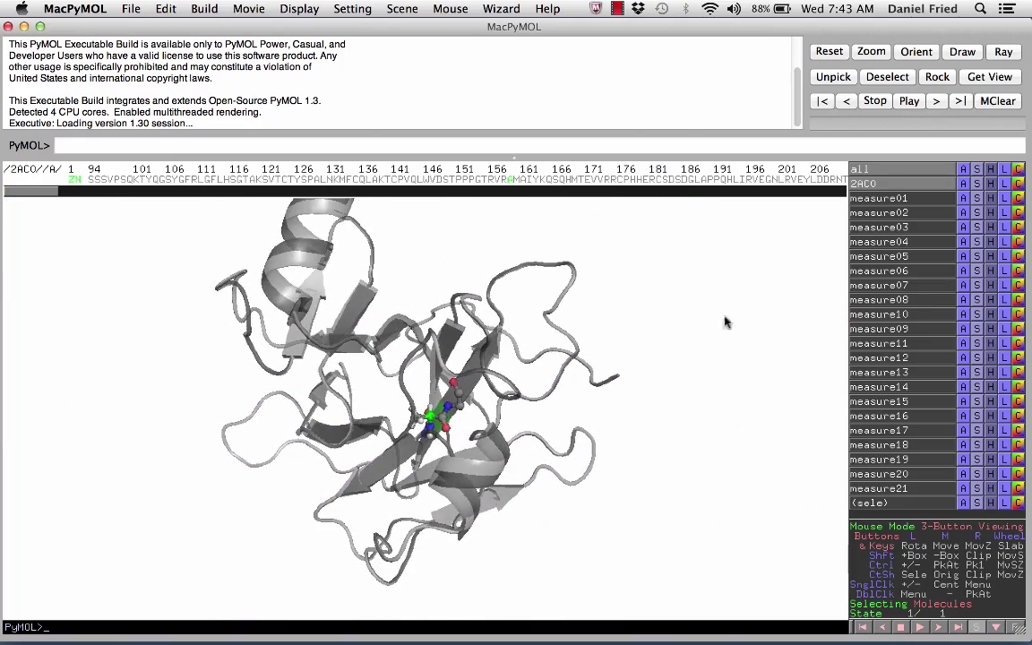
Rotate, zoom and pan the cartoon protein to face the long helix.
drag(591, 361, 327, 337)
right_drag(380, 309, 413, 376)
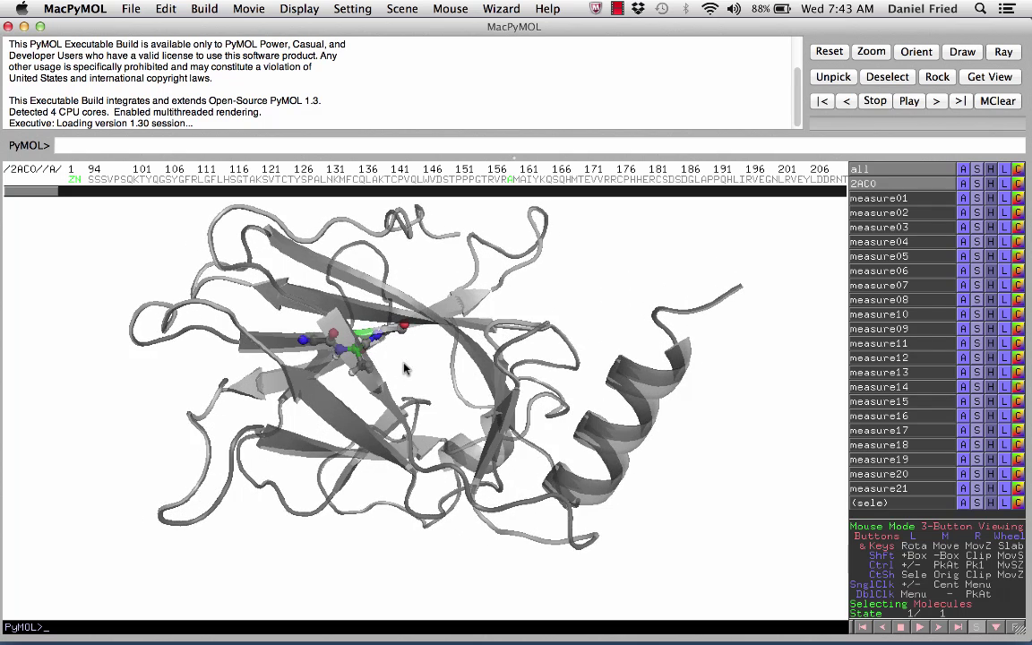
middle_drag(413, 367, 394, 383)
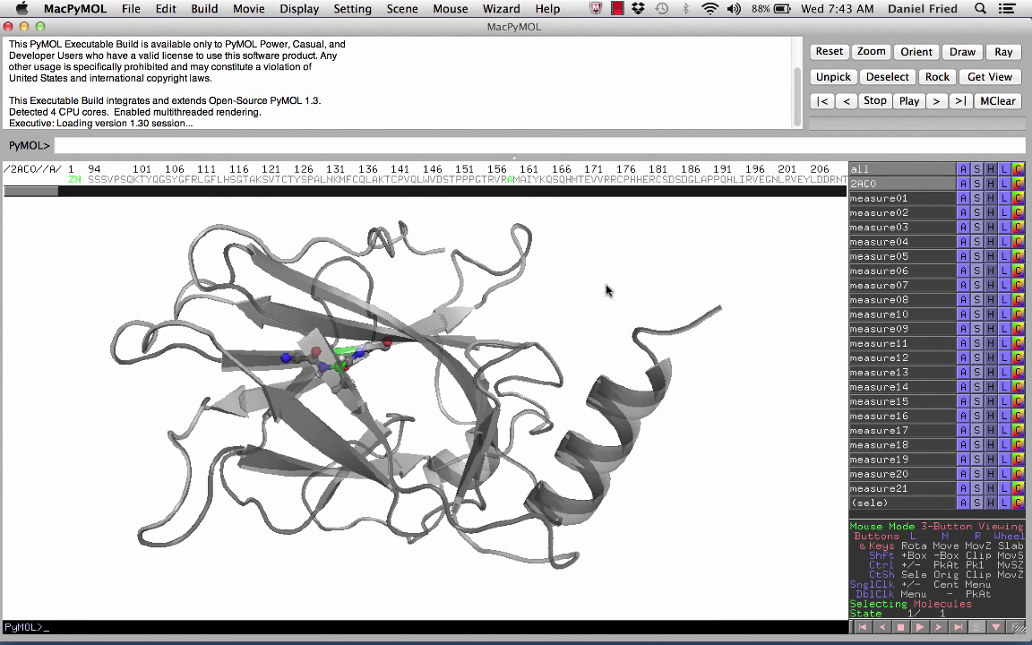
Set picking back to individual residues and scroll the sequence bar.
click(938, 608)
click(938, 608)
drag(32, 195, 76, 199)
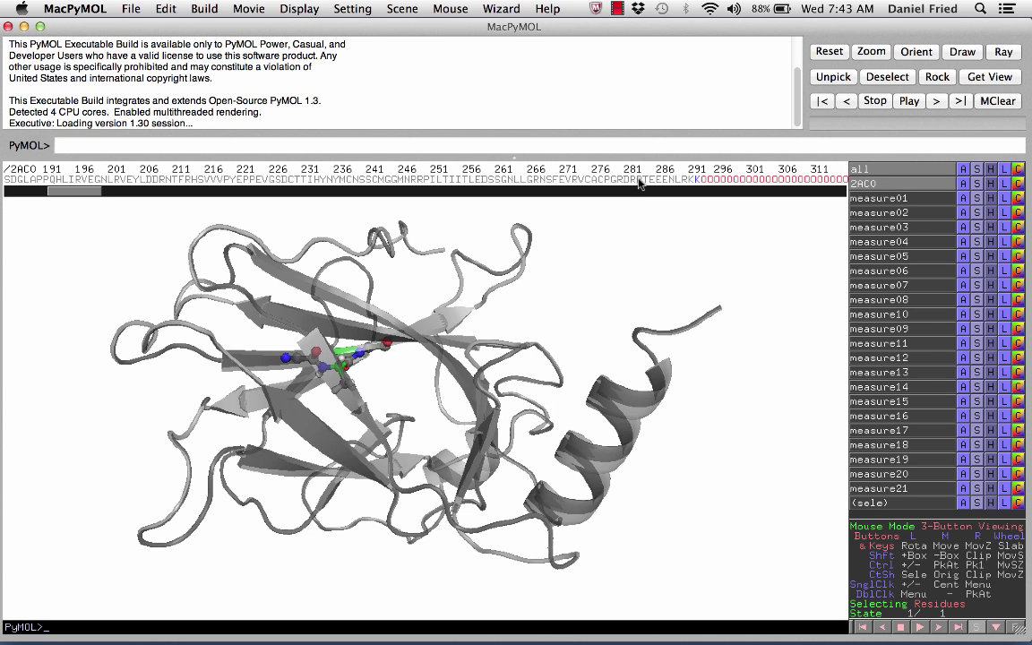
Pick ARG 283 on the helix, then drag-select the sequence stretch from SPALNK through EENLRKK.
click(606, 461)
drag(606, 462, 581, 442)
right_drag(581, 441, 566, 163)
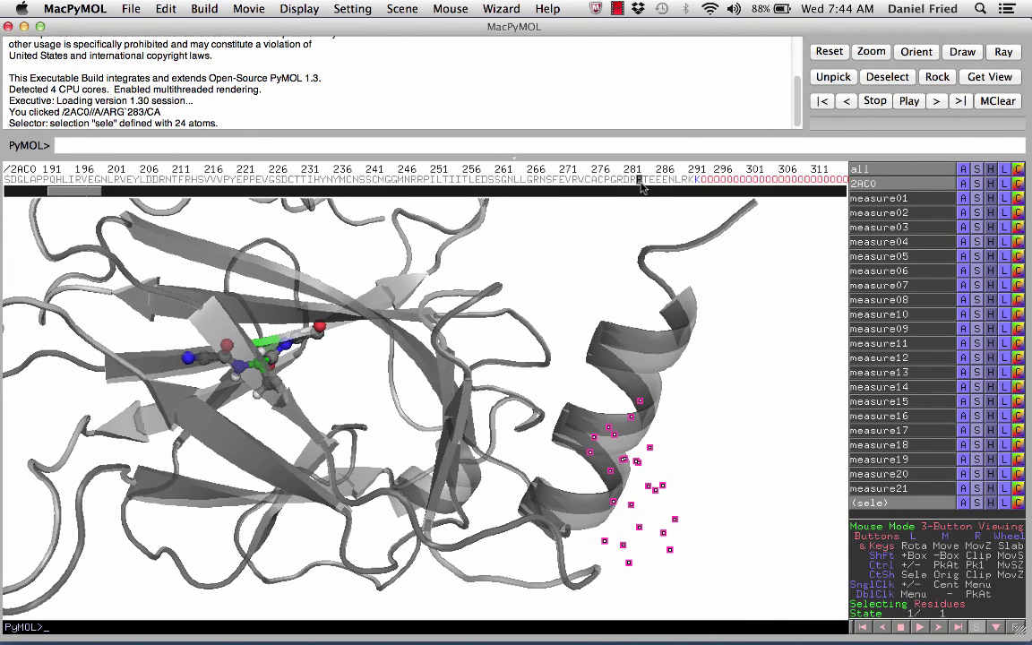
click(645, 180)
click(654, 180)
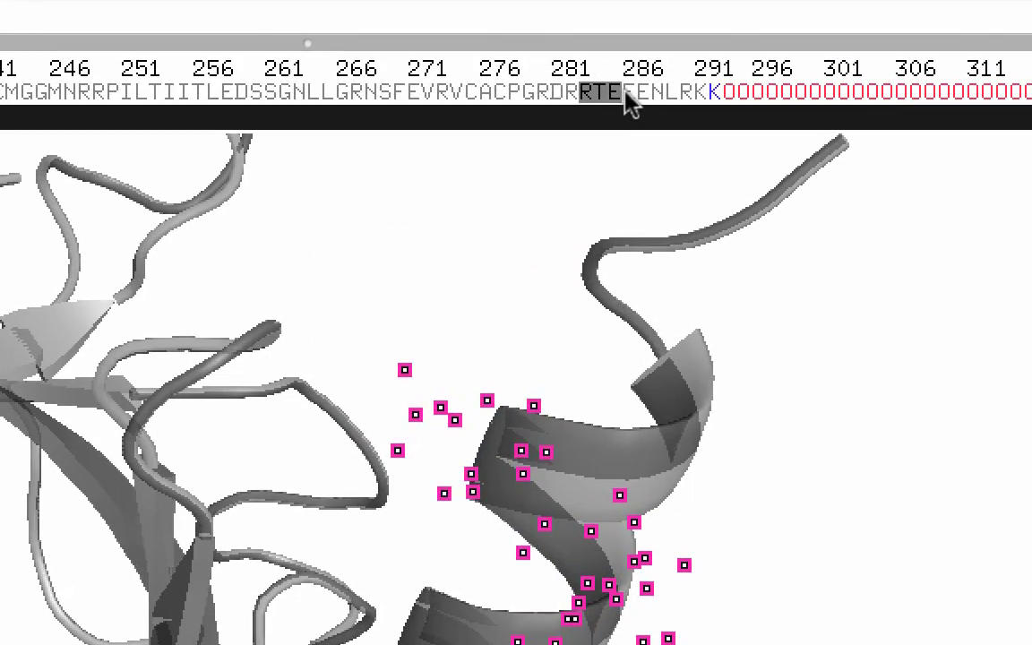
click(616, 93)
drag(622, 92, 716, 93)
drag(598, 92, 258, 195)
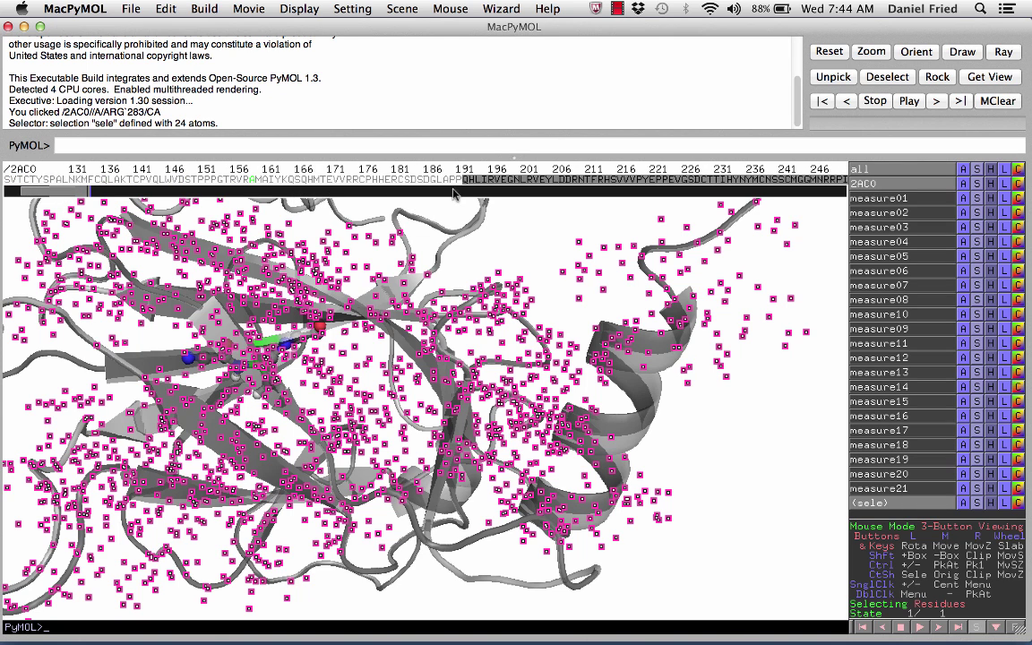
drag(457, 186, 297, 183)
right_click(296, 183)
Hide the selection to leave a short cartoon fragment, then select residues RTE 283–285 in the sequence.
mouse_move(301, 242)
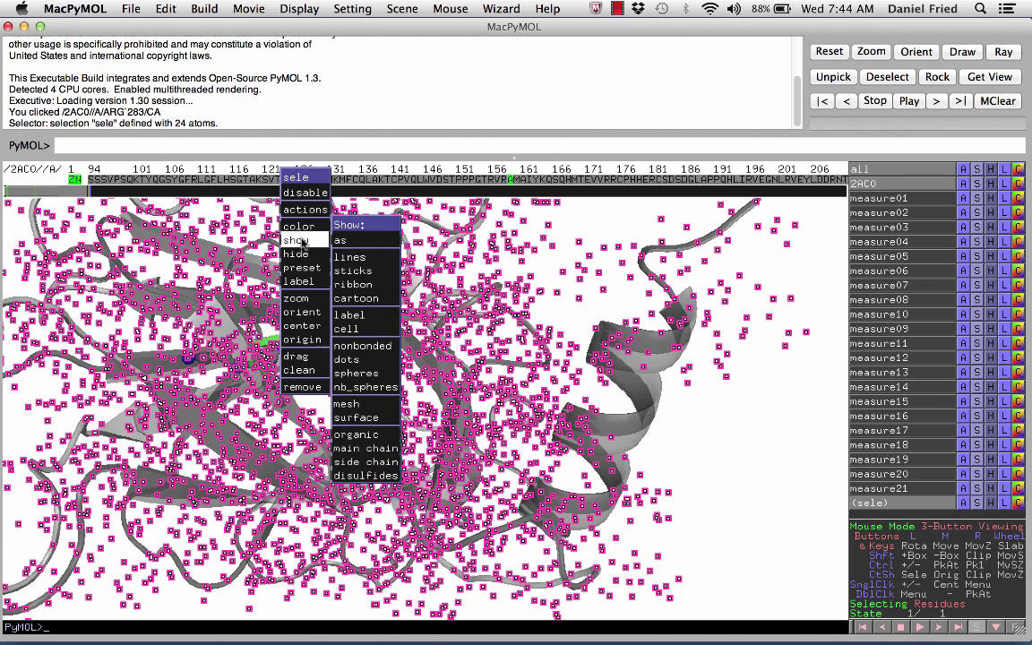
click(344, 254)
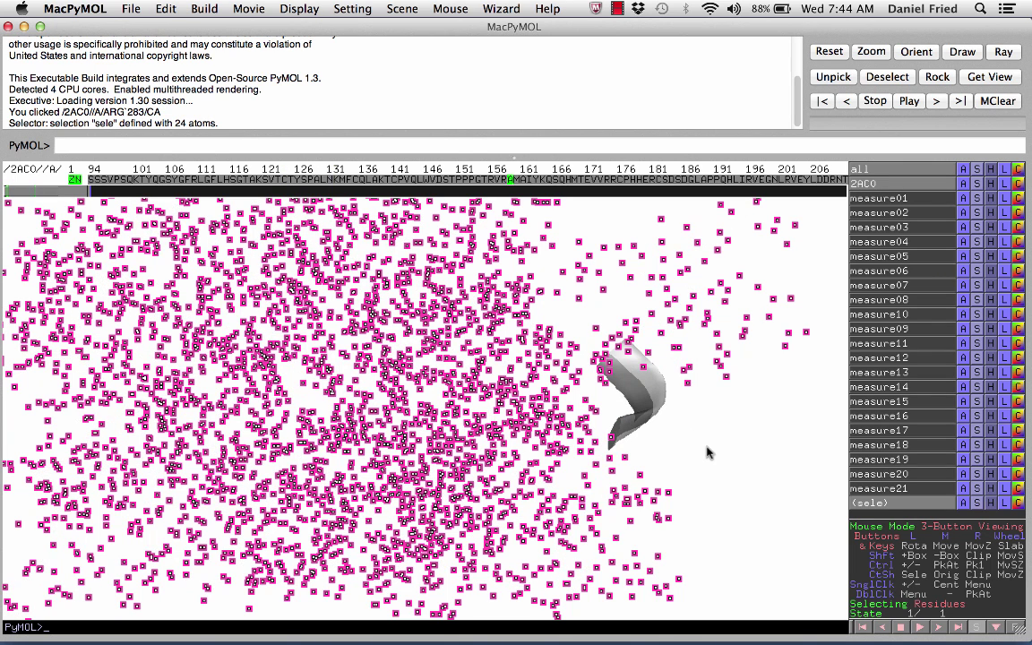
drag(707, 453, 478, 412)
drag(426, 368, 523, 399)
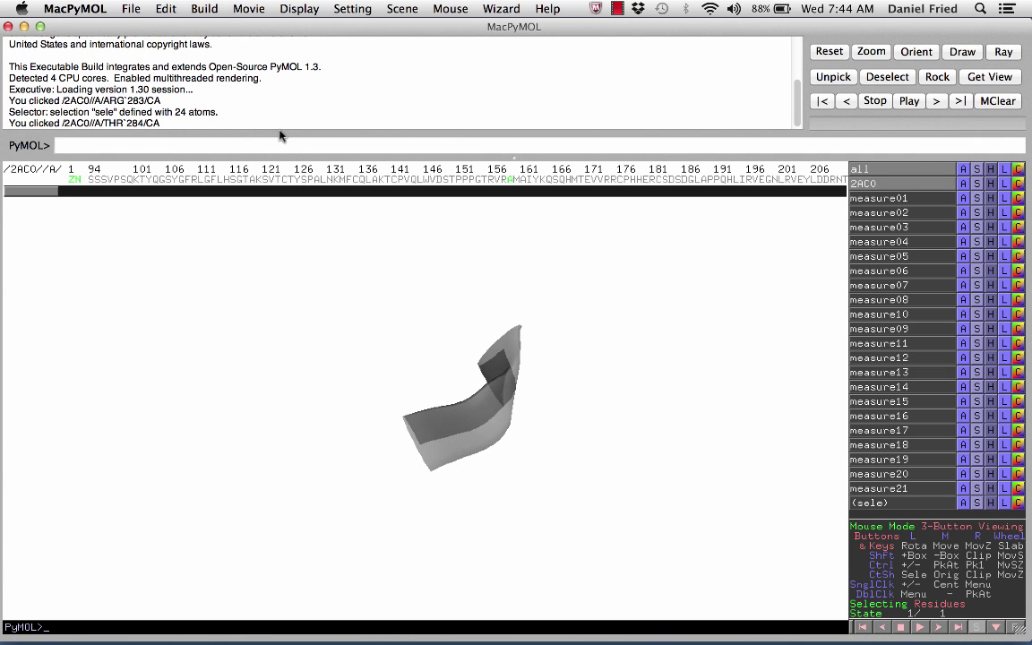
drag(34, 190, 93, 199)
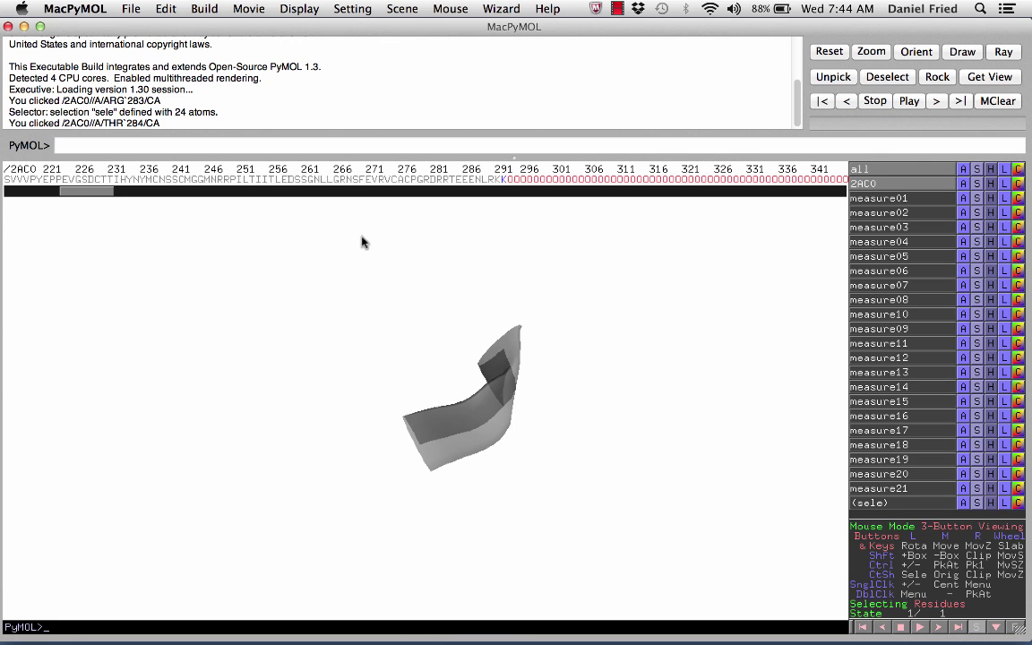
drag(431, 183, 453, 179)
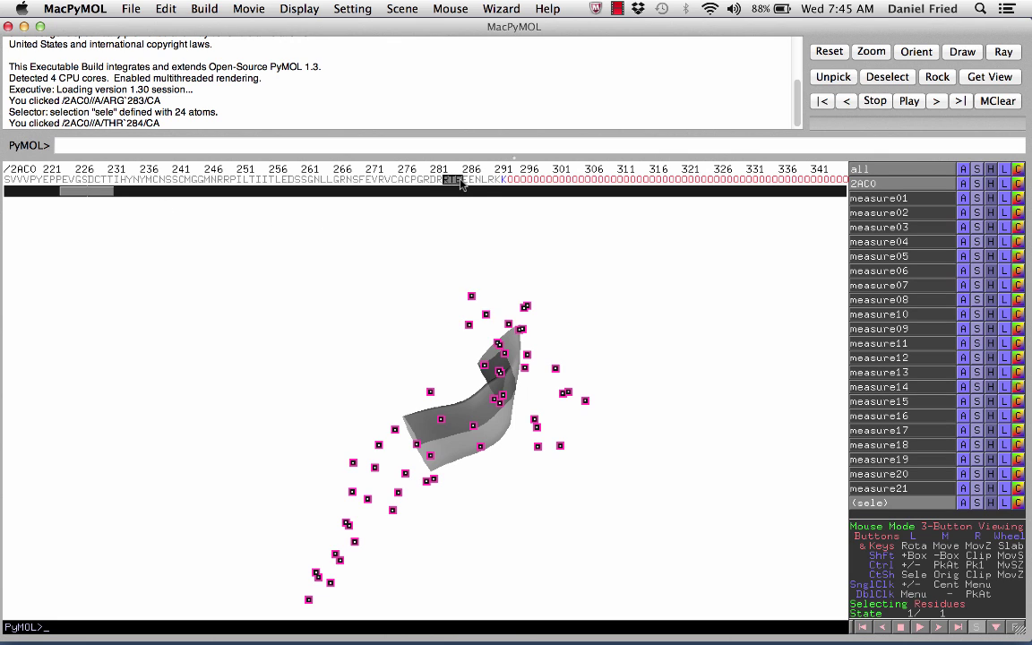
Show Arg 283, Thr 284 and Glu 285 as sticks plus spheres, then deselect and rotate them.
right_click(456, 180)
mouse_move(455, 239)
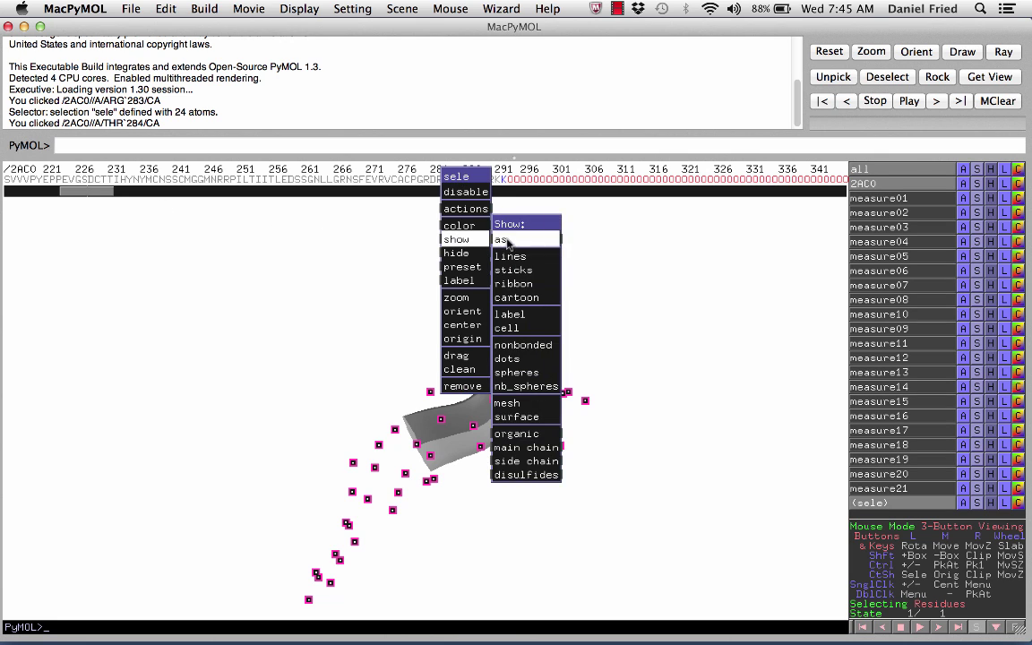
click(506, 270)
right_click(456, 180)
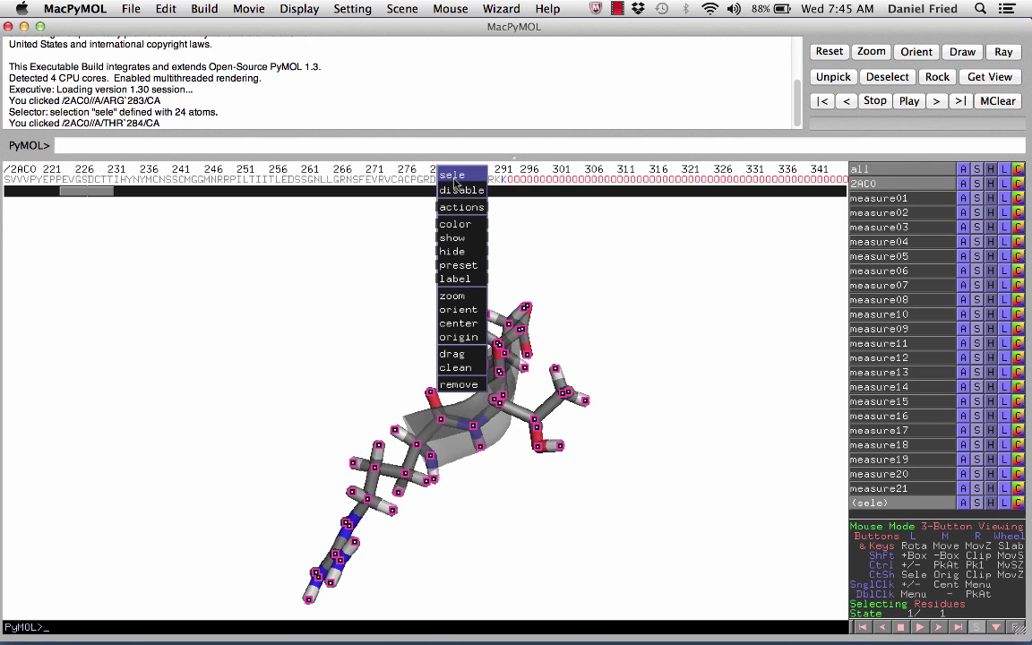
mouse_move(455, 238)
click(512, 371)
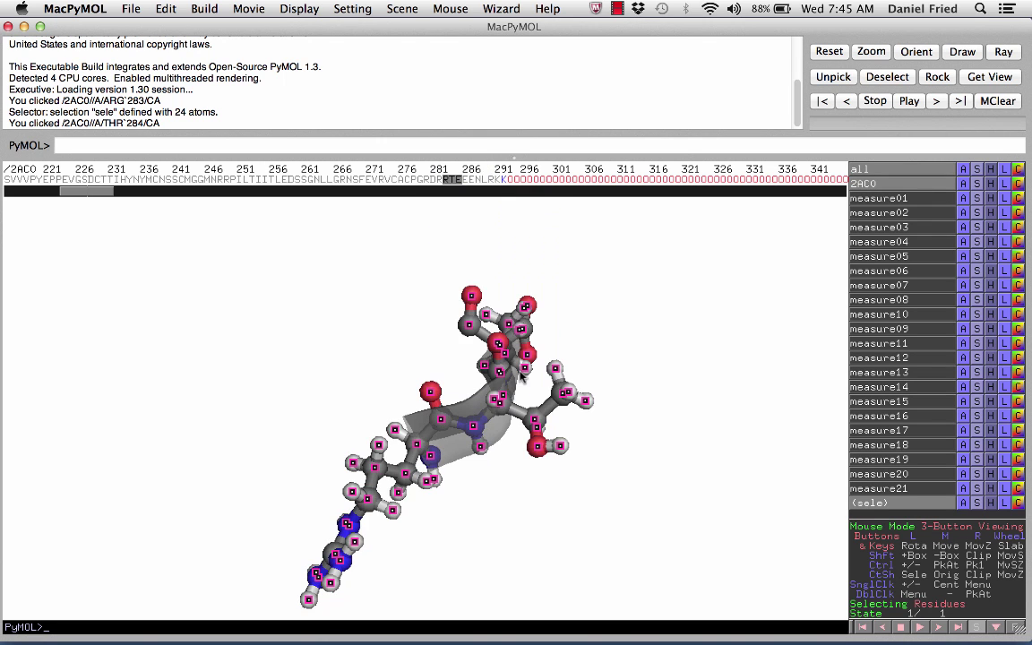
click(548, 575)
drag(491, 485, 719, 334)
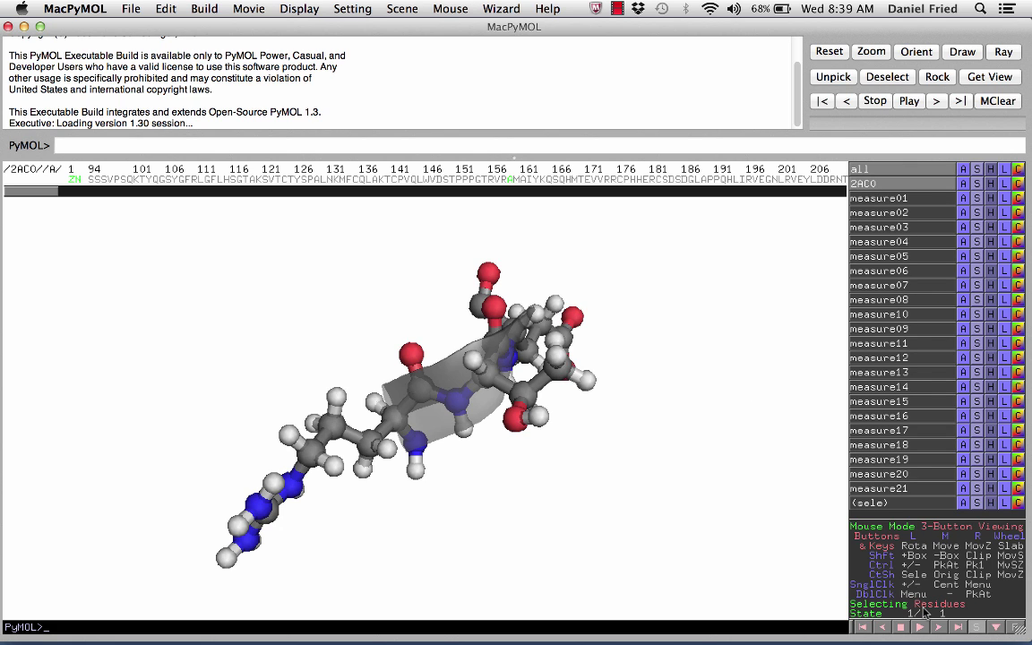
drag(517, 408, 457, 451)
Colour the alpha carbon of Thr 284 green.
click(480, 431)
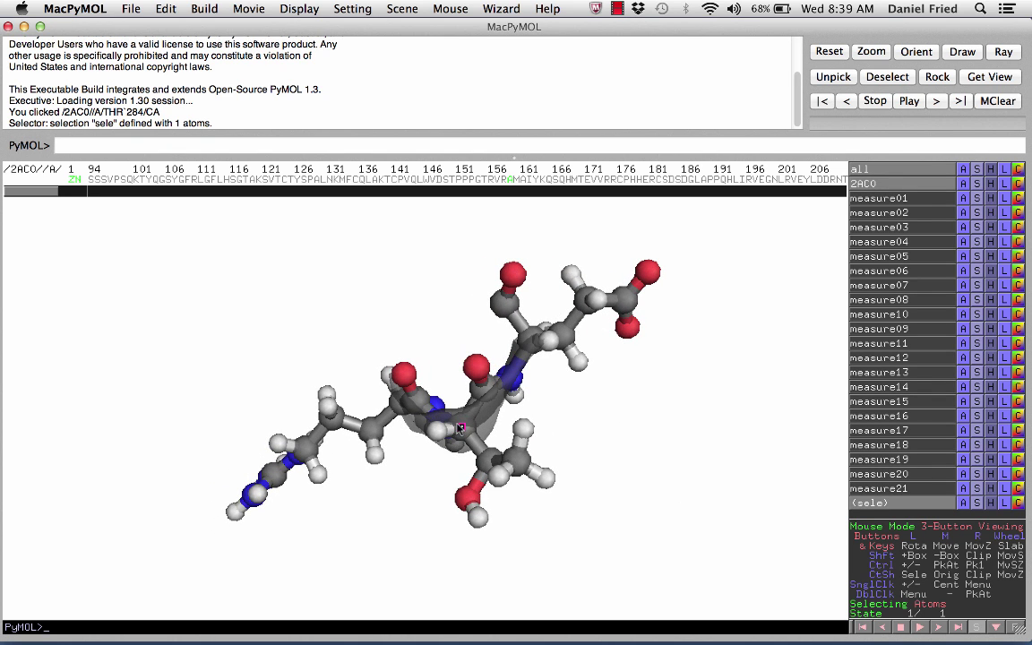
right_click(459, 428)
mouse_move(463, 453)
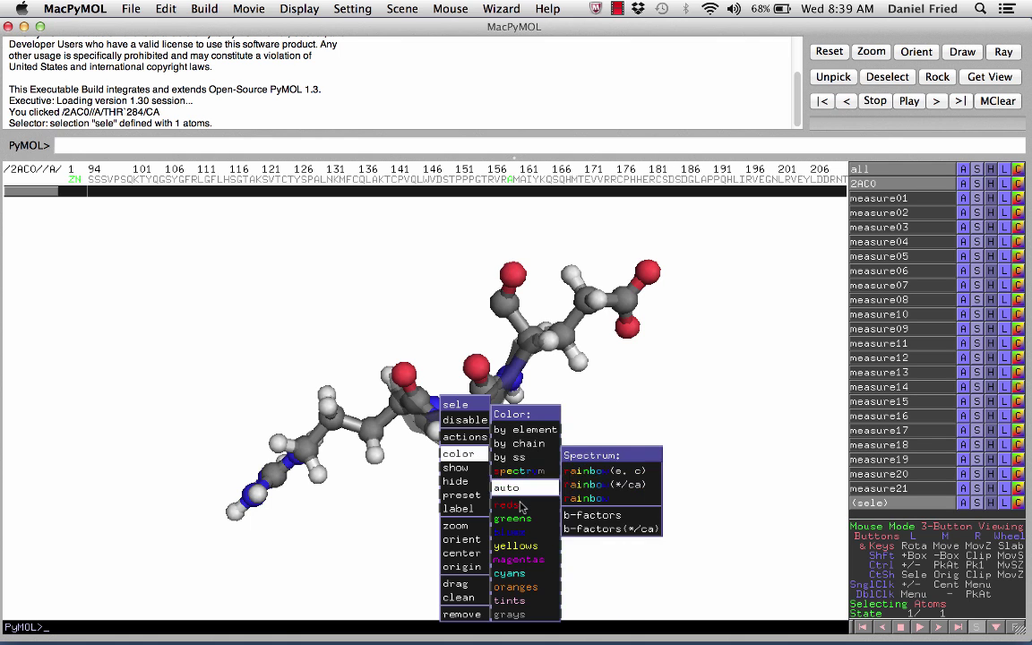
mouse_move(515, 518)
click(573, 490)
Rotate to inspect the green segment, picking atoms of Thr 284, Glu 285 and Arg 283, then clear the selection.
click(545, 478)
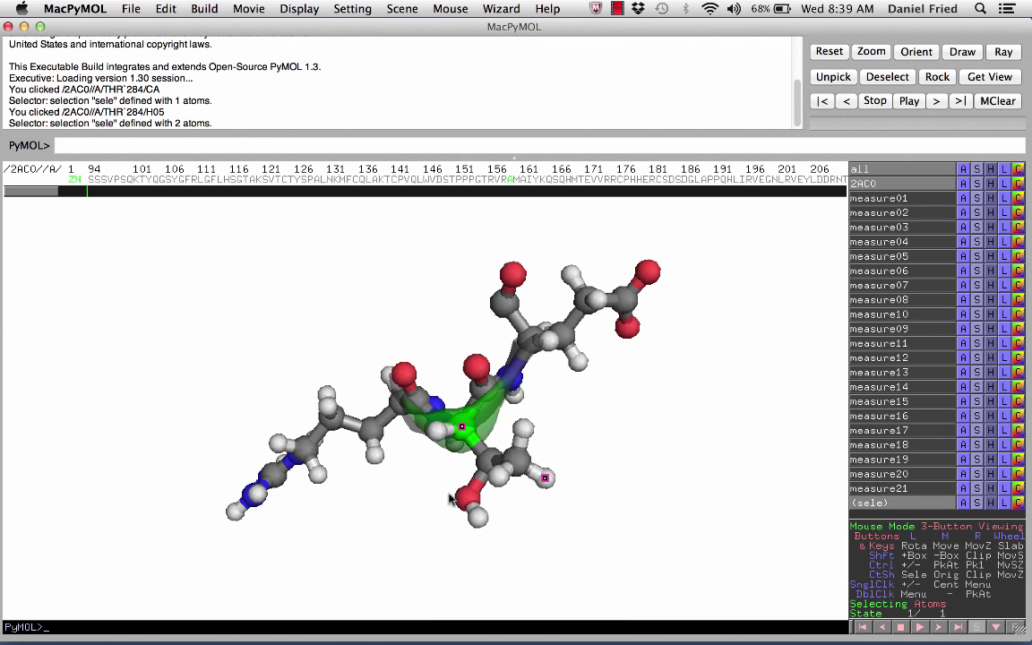
drag(450, 499, 405, 405)
drag(422, 464, 531, 445)
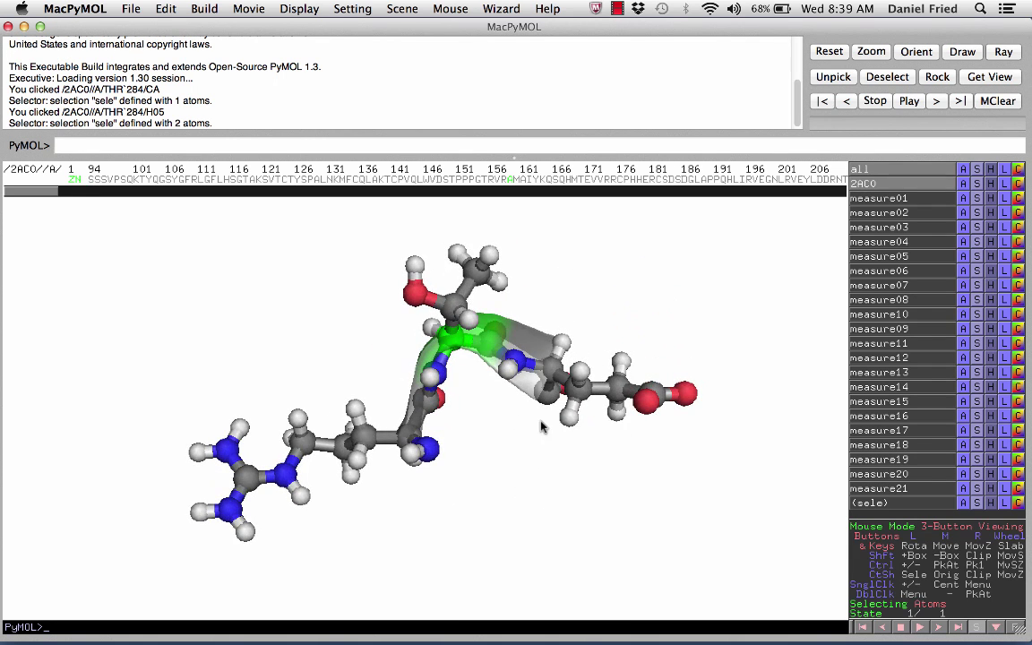
click(550, 379)
click(411, 437)
drag(410, 437, 454, 475)
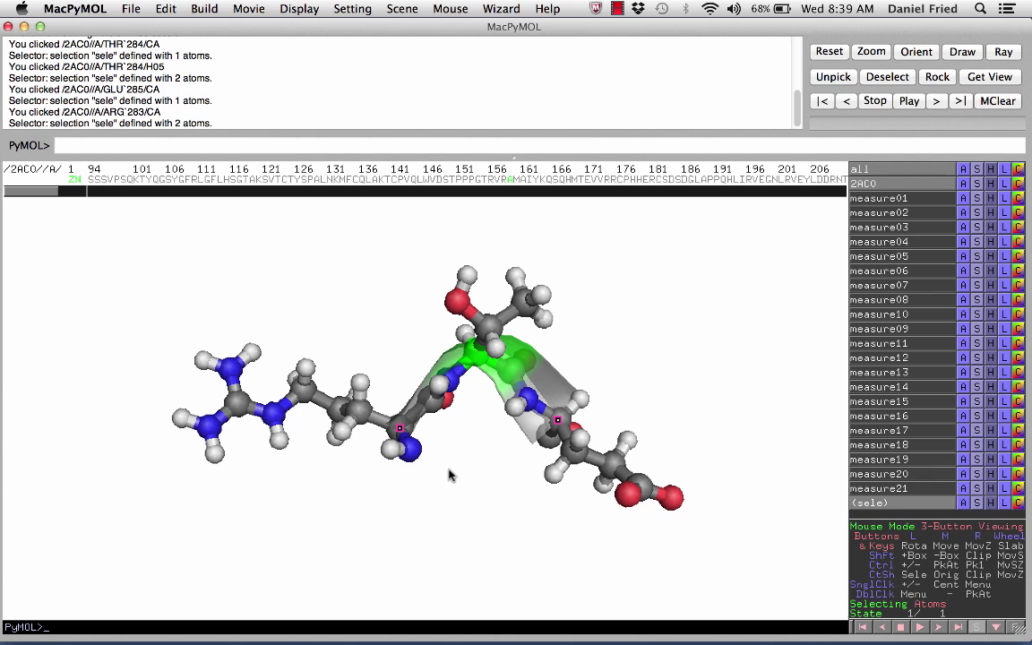
click(450, 475)
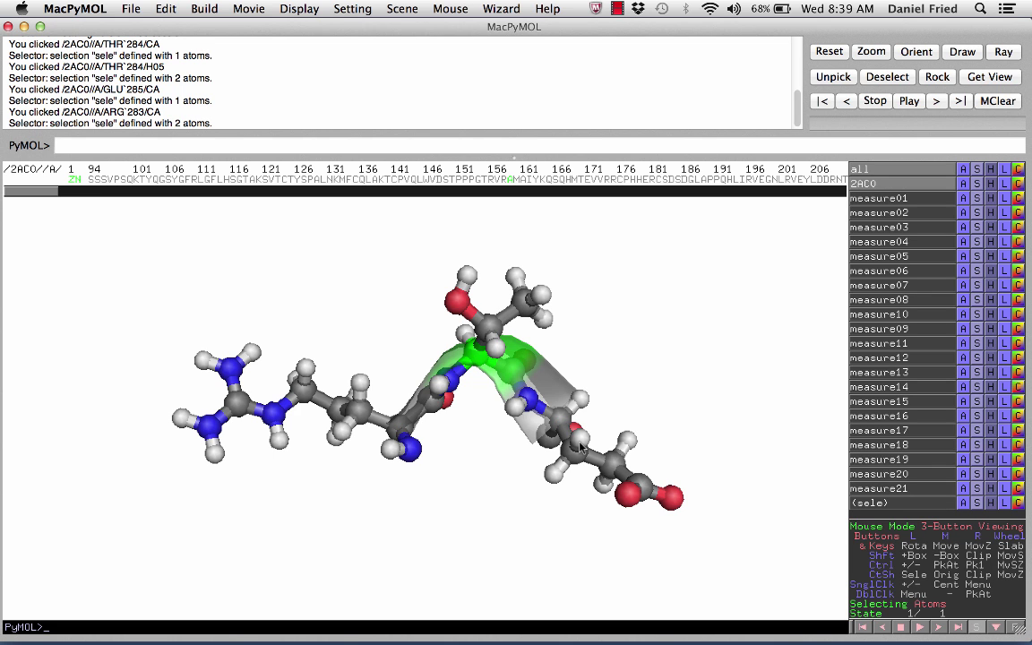
Zoom in on the three residues, switch picking to whole residues, and select Glu 285.
middle_drag(476, 428, 472, 475)
right_drag(472, 475, 489, 484)
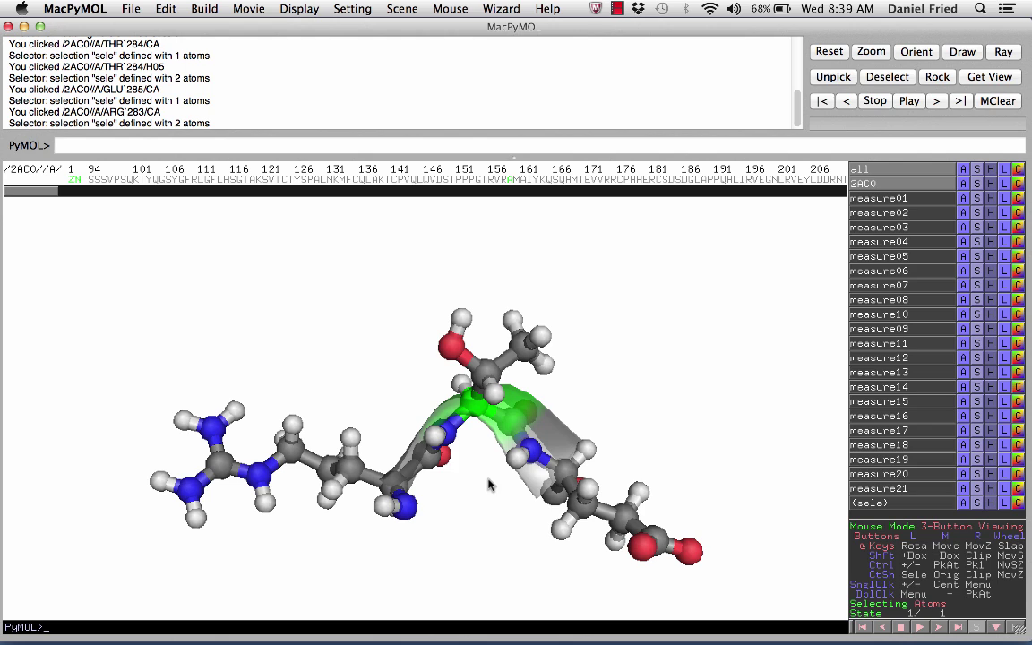
click(928, 605)
click(632, 527)
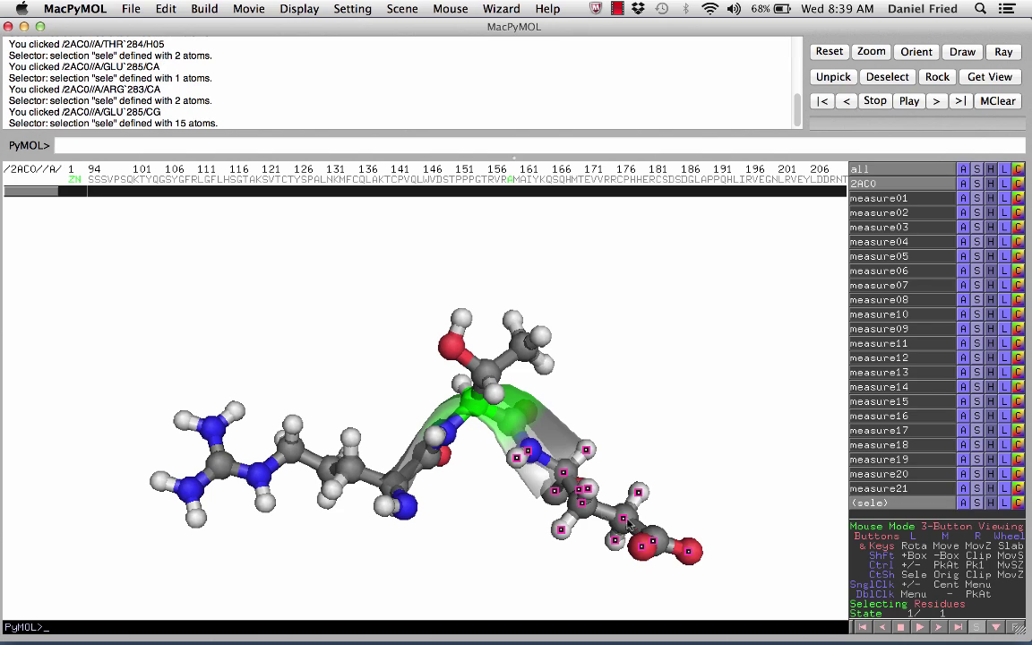
Add Arg 283 to the Glu 285 selection and hide both residues' side chains.
click(351, 473)
right_click(351, 473)
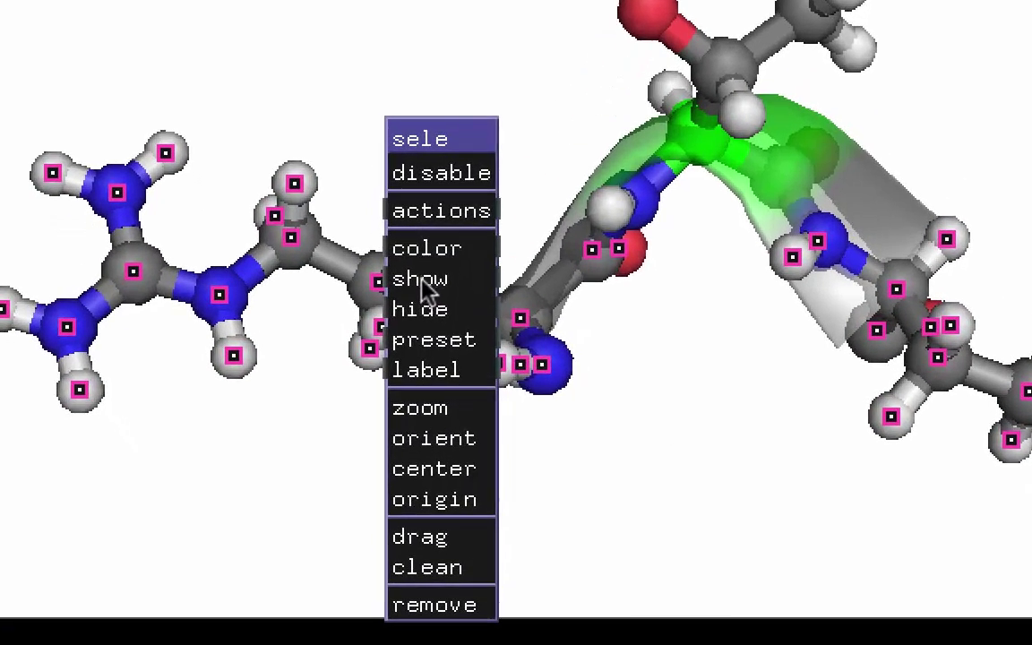
mouse_move(360, 486)
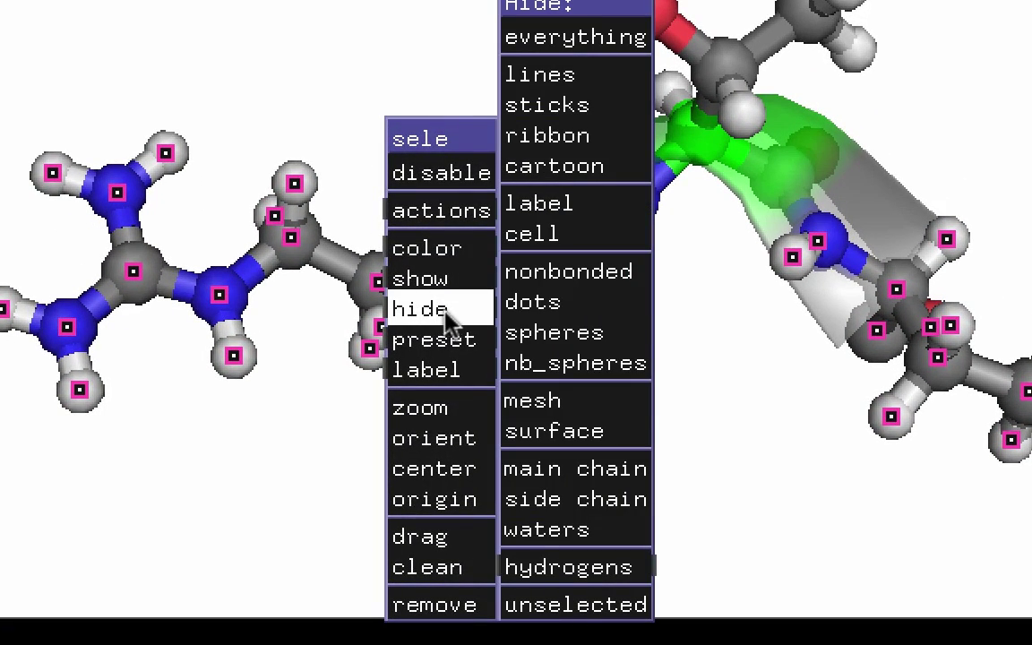
click(603, 502)
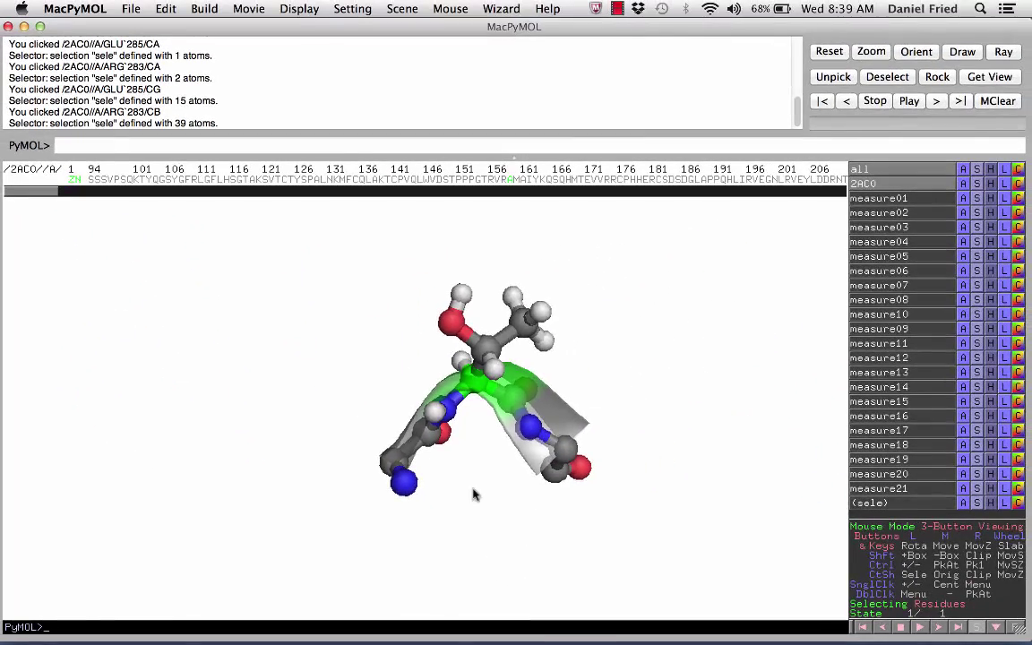
drag(475, 494, 472, 416)
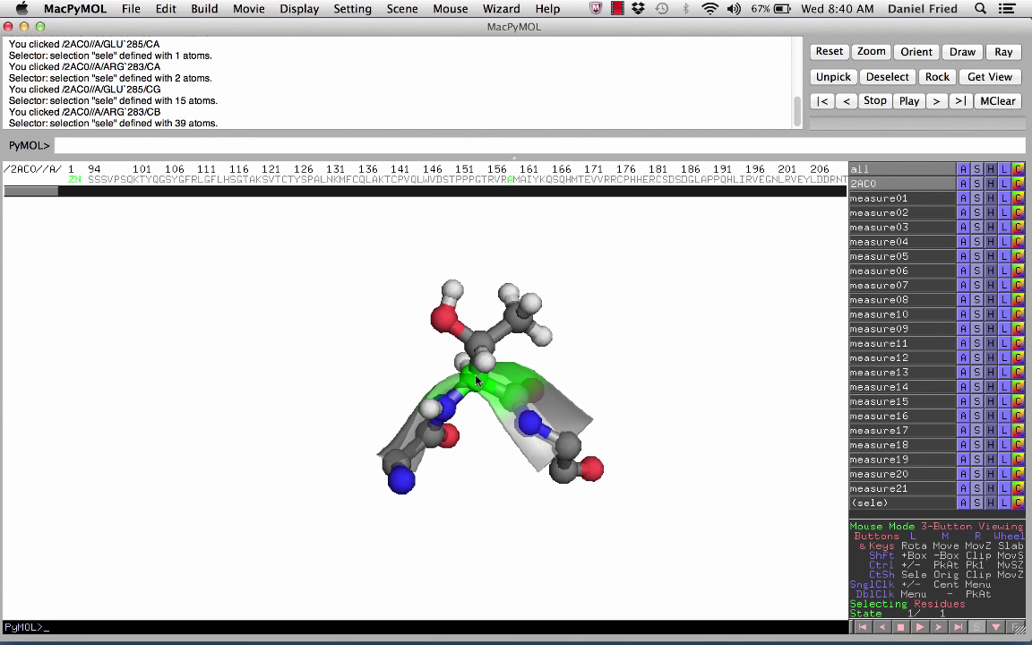
Rotate and zoom in on the threonine fragment, then pan it toward the left of the view.
drag(427, 336, 477, 394)
drag(528, 283, 604, 379)
right_drag(604, 379, 566, 431)
drag(654, 418, 581, 423)
middle_drag(645, 426, 473, 418)
drag(472, 419, 399, 418)
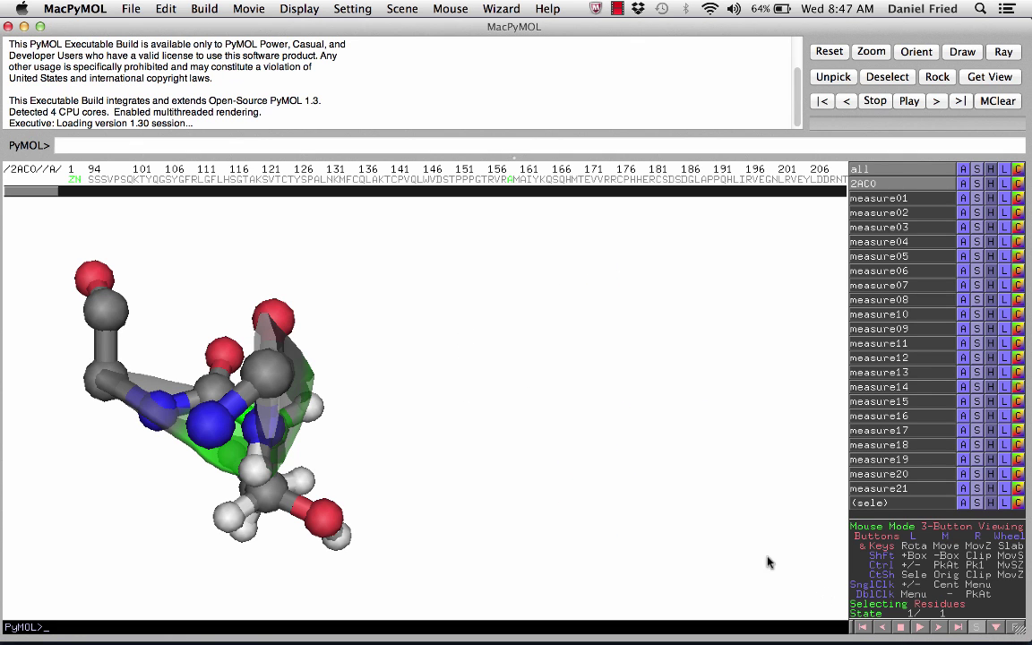
Rotate the threonine fragment through several orientations, then pan it to the viewer's left side.
drag(391, 456, 757, 539)
drag(386, 381, 506, 425)
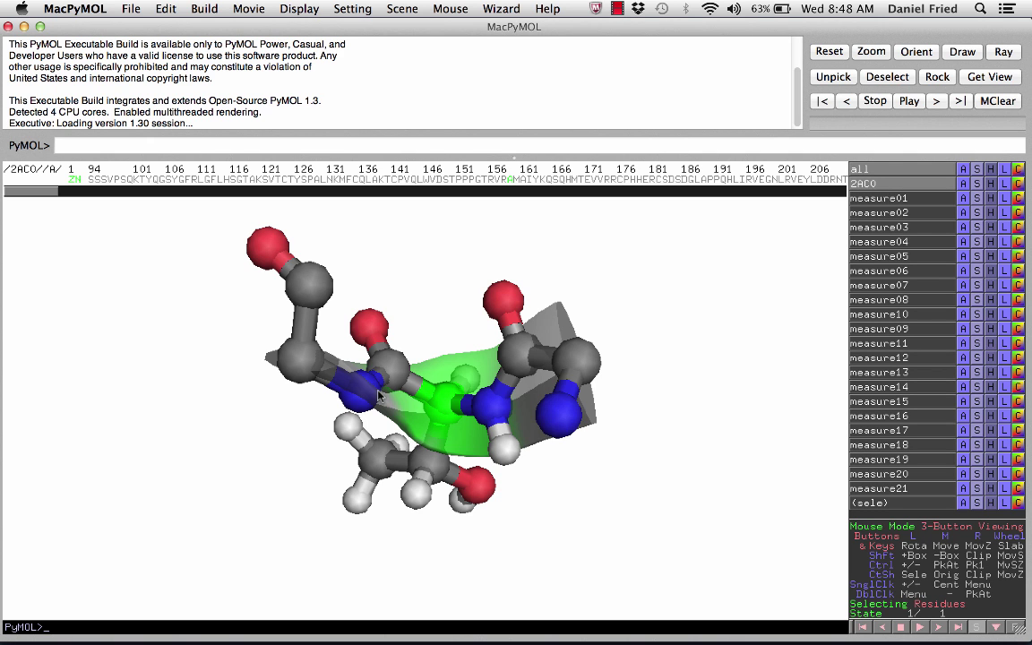
drag(539, 557, 454, 484)
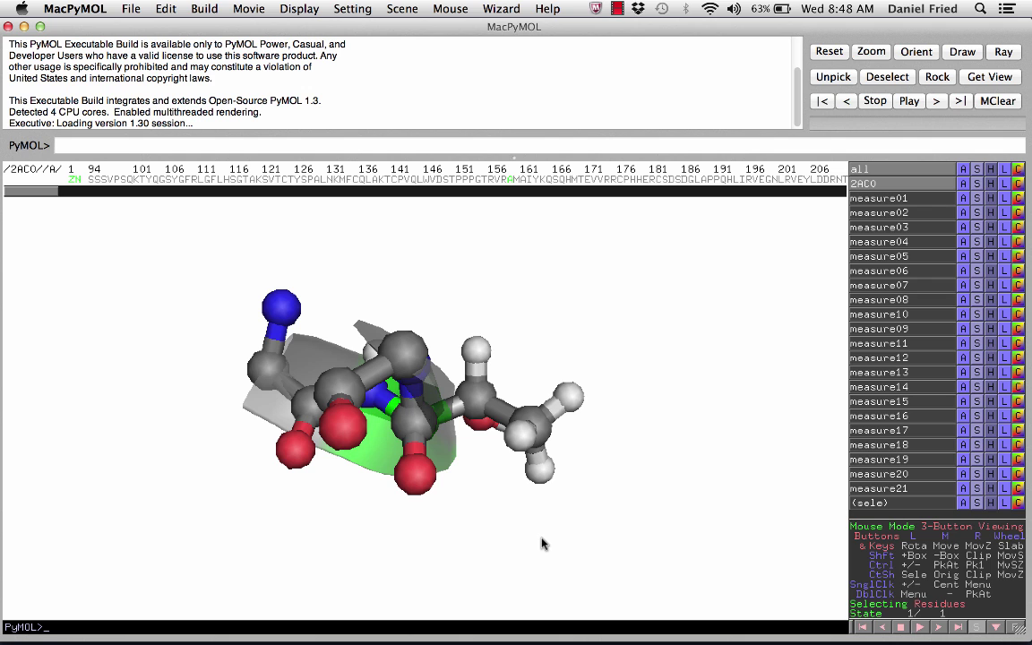
drag(490, 488, 441, 443)
middle_drag(523, 513, 350, 507)
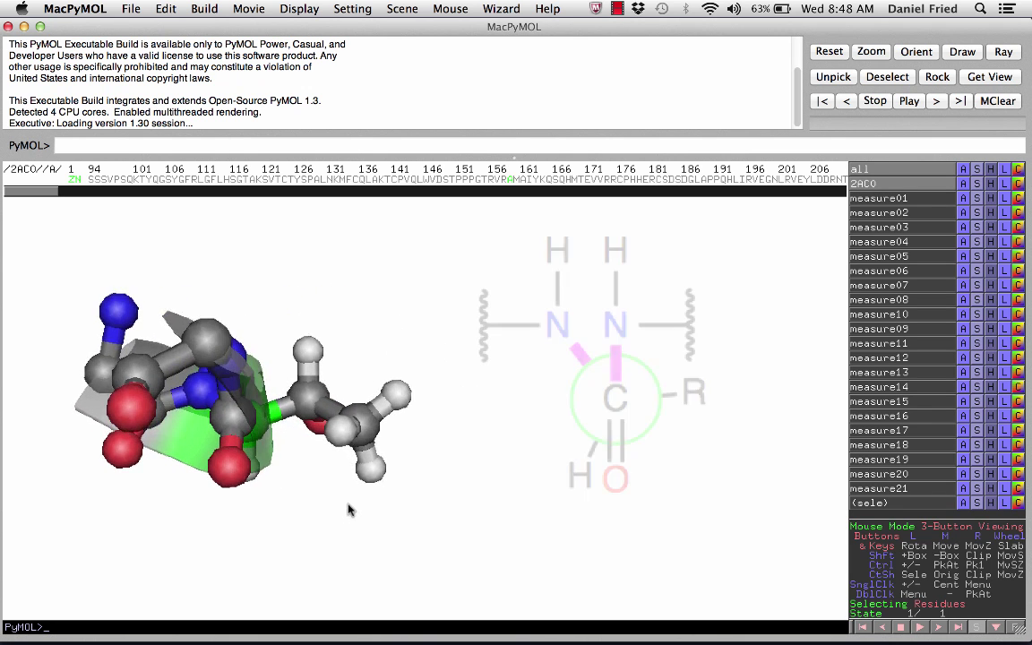